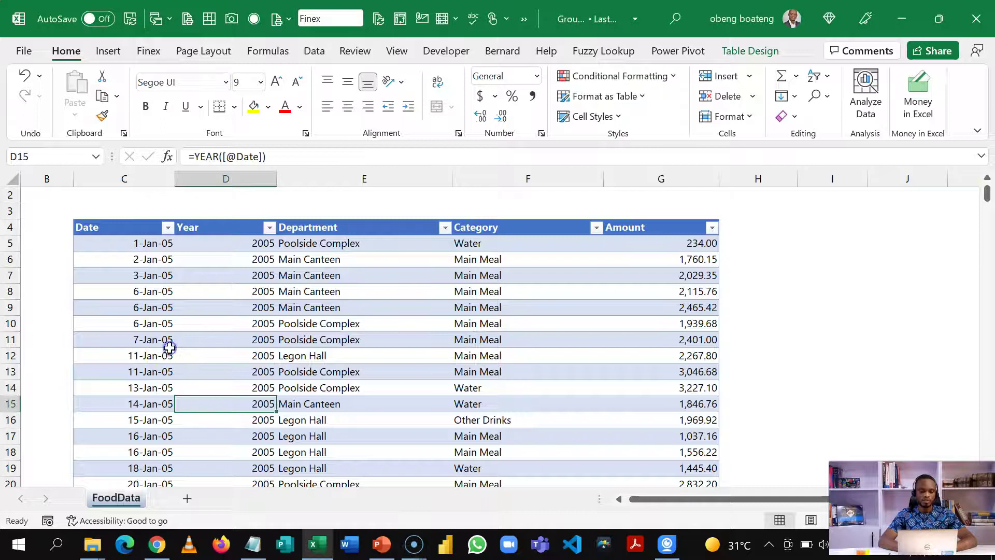
- Inspect the FoodData table's Department, Date, Category and Amount values without changing anything
click(372, 300)
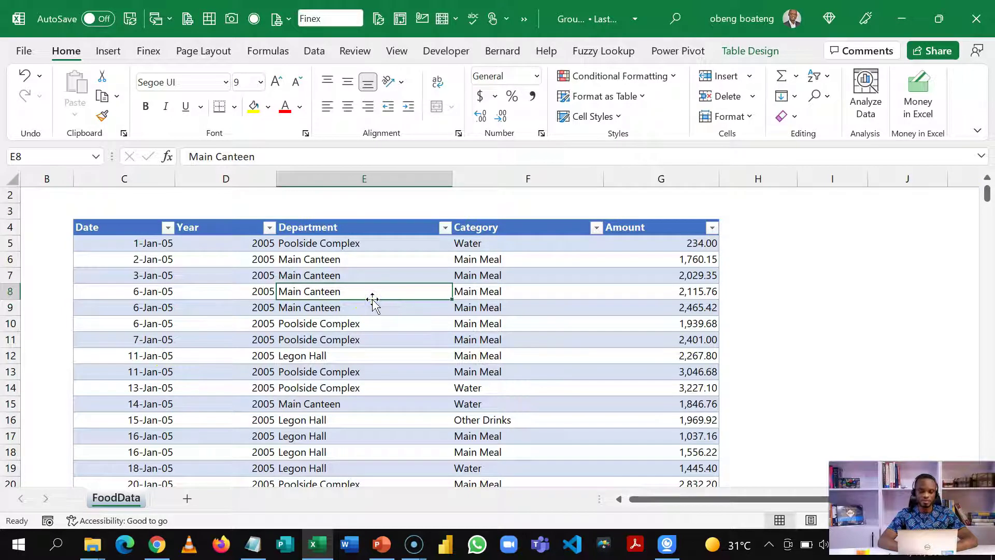
click(153, 244)
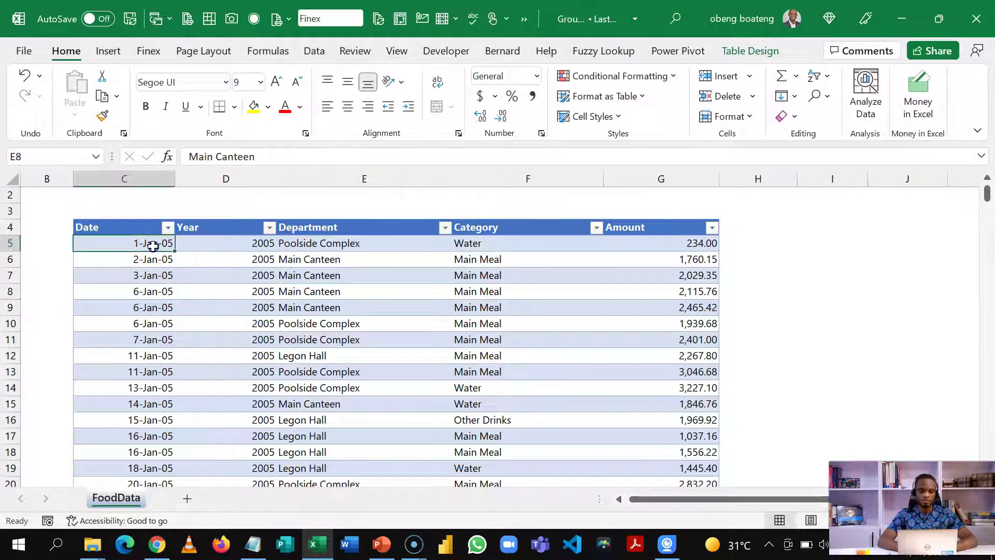
click(328, 242)
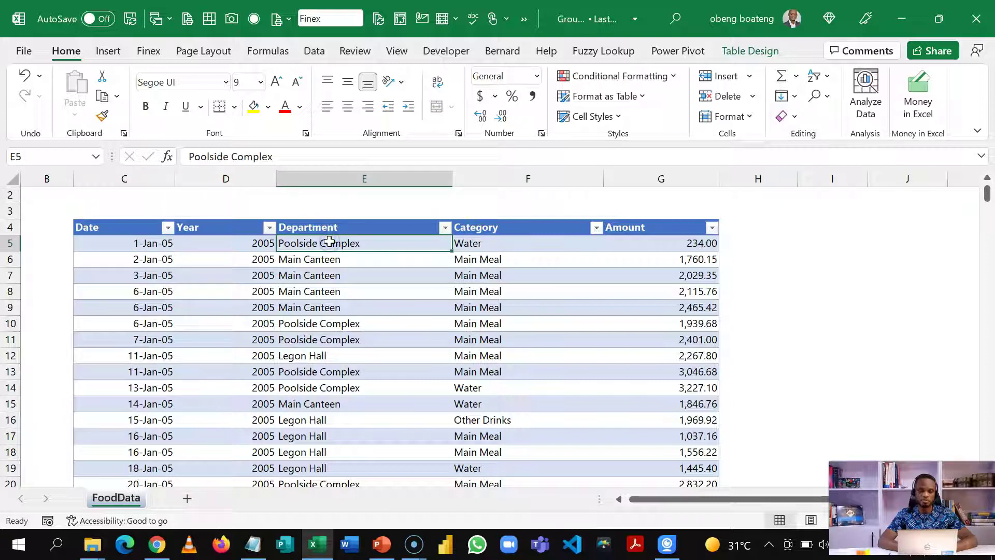
click(597, 227)
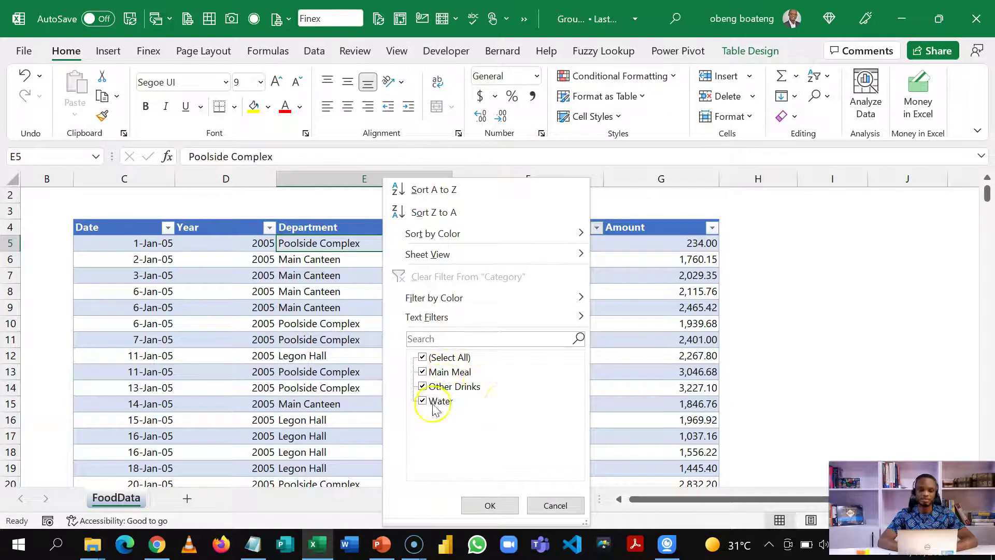
key(Return)
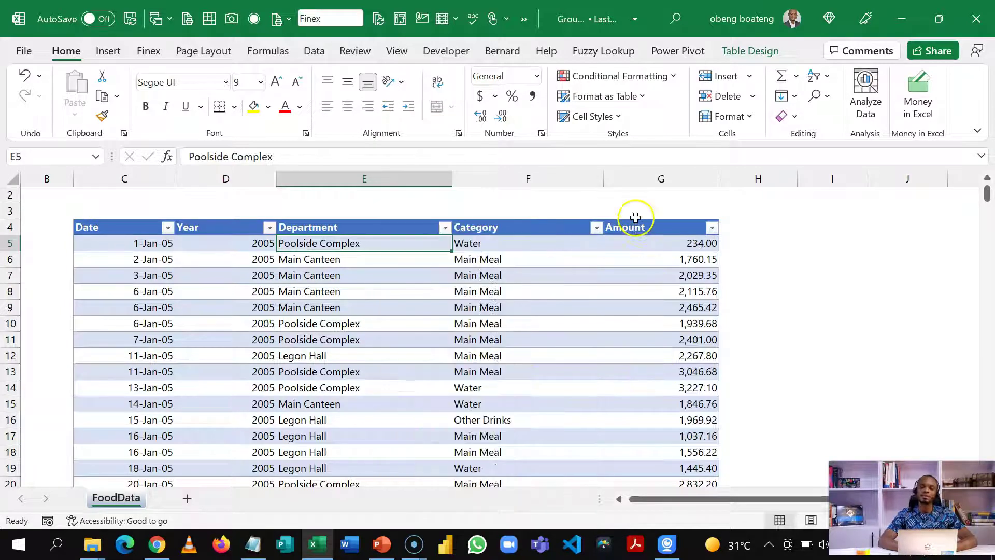
click(646, 292)
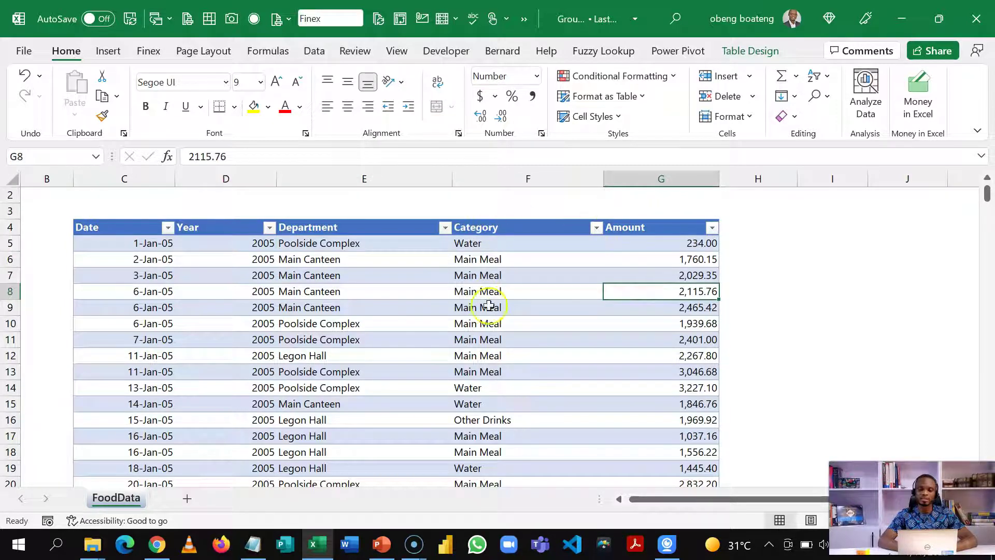
click(645, 256)
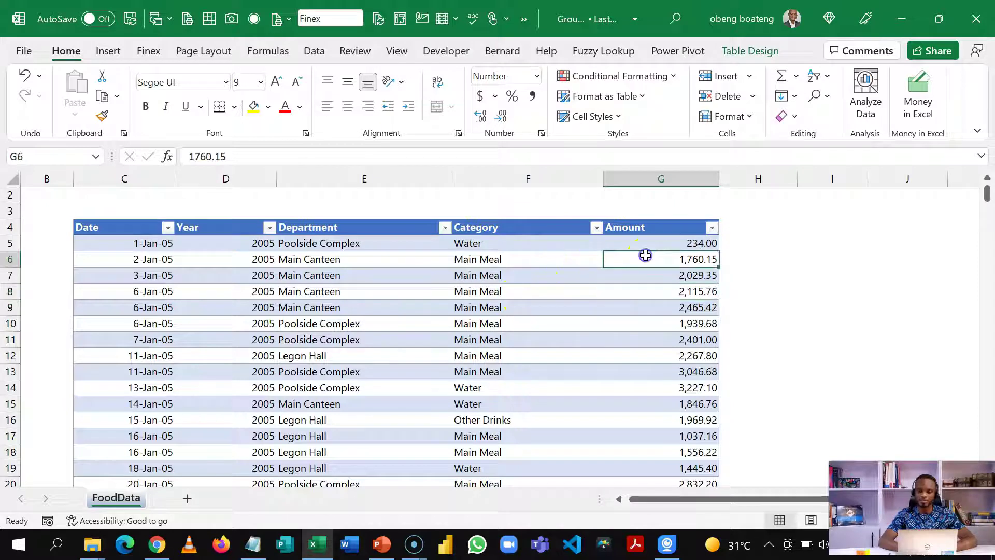
- Enter Jan in cell J6 to the right of the table
key(Right)
key(Right)
key(Right)
key(Right)
key(Right)
key(Right)
key(Left)
key(Left)
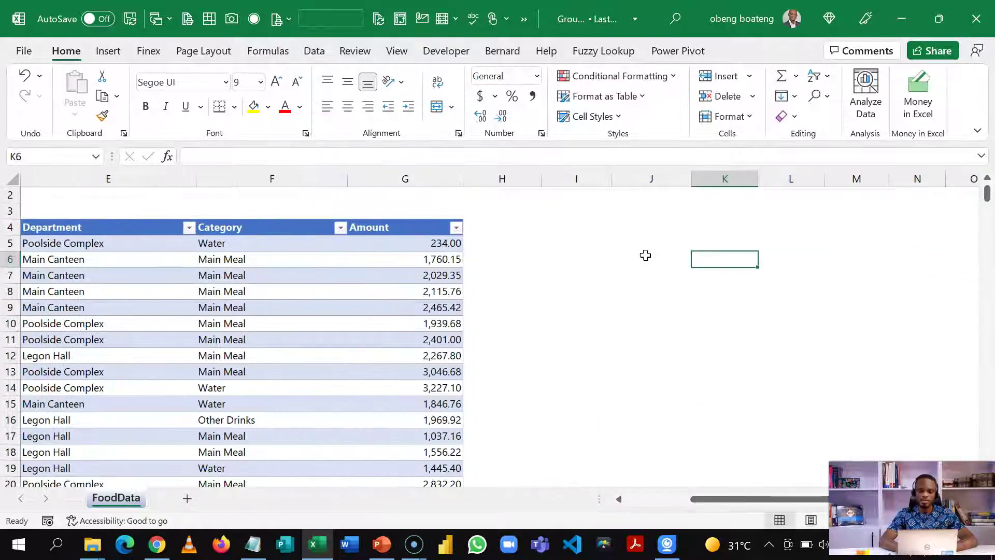
key(Up)
key(Up)
key(Left)
key(Down)
key(Down)
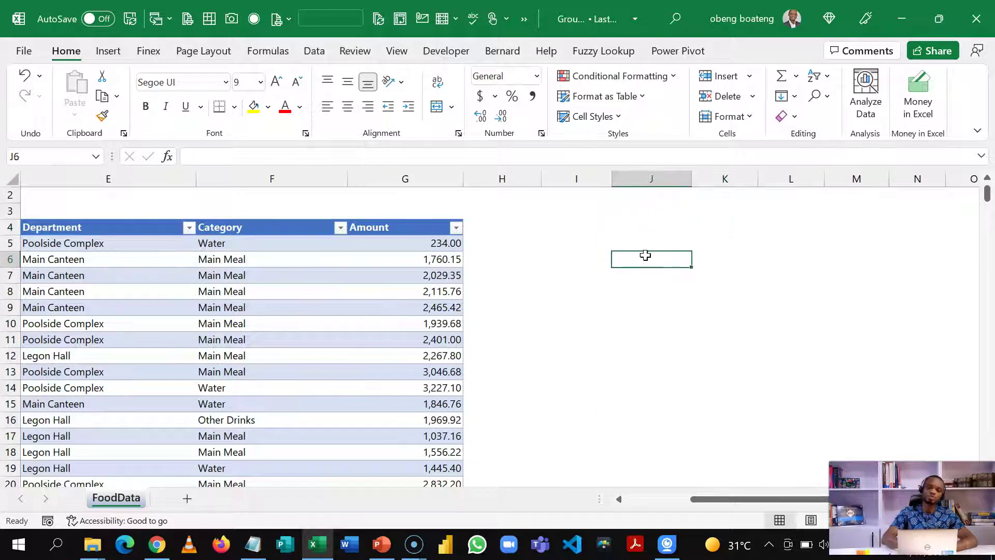
text(Jan)
key(Return)
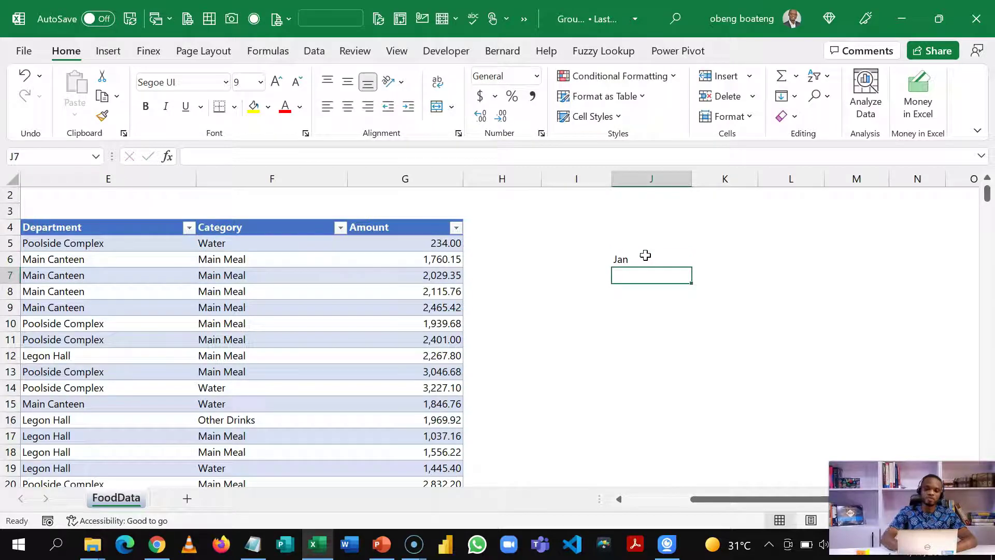
- Enter Feb in J7 and fill the Jan–Feb series down to Dec in J17
key(Up)
click(638, 274)
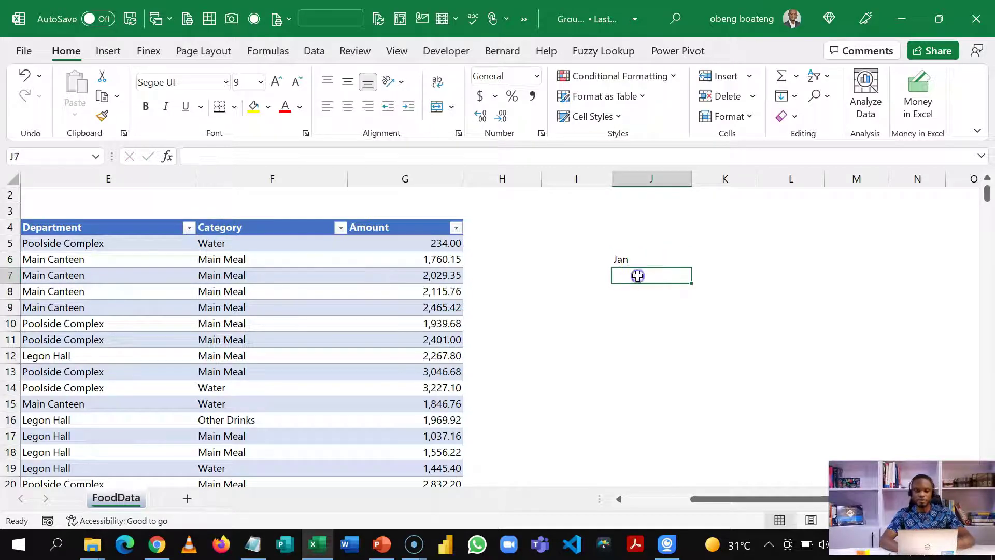
text(Feb)
key(Return)
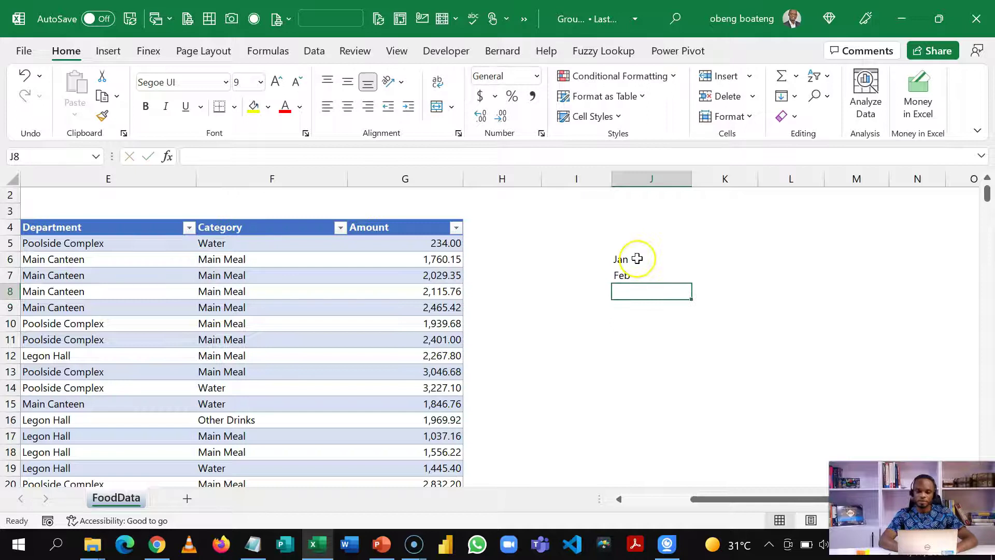
drag(637, 257, 692, 437)
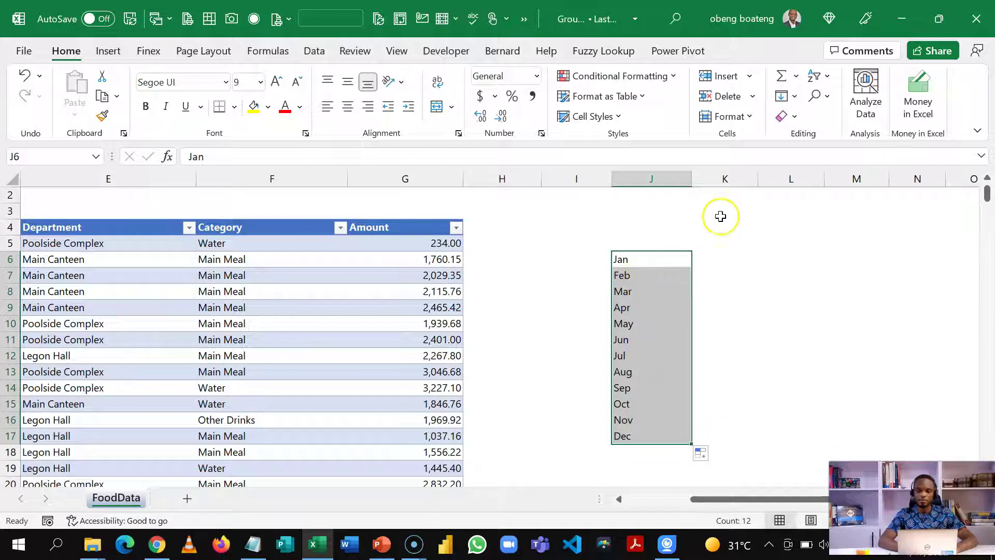
- Check that the data table is named Finex and select K4 for the category list
click(760, 231)
click(274, 288)
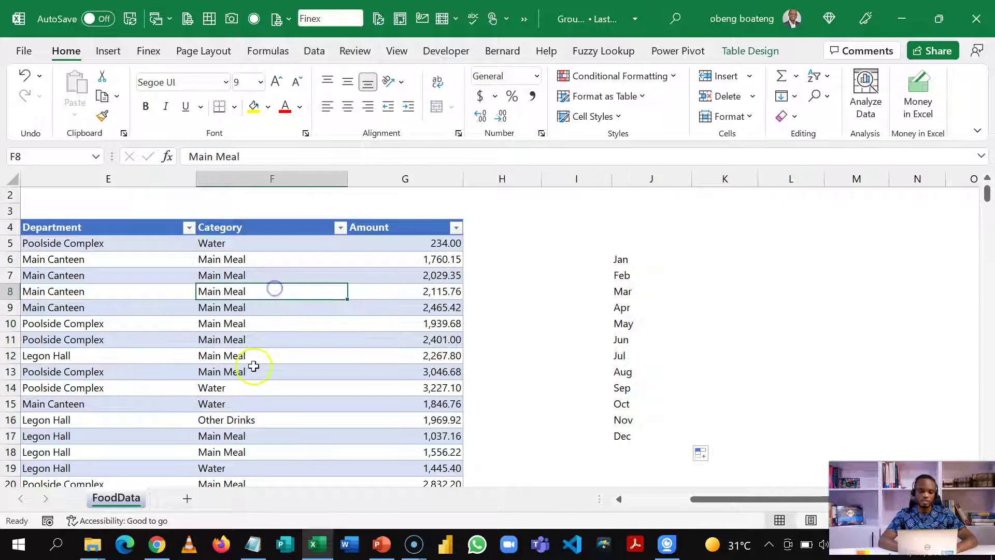
click(777, 54)
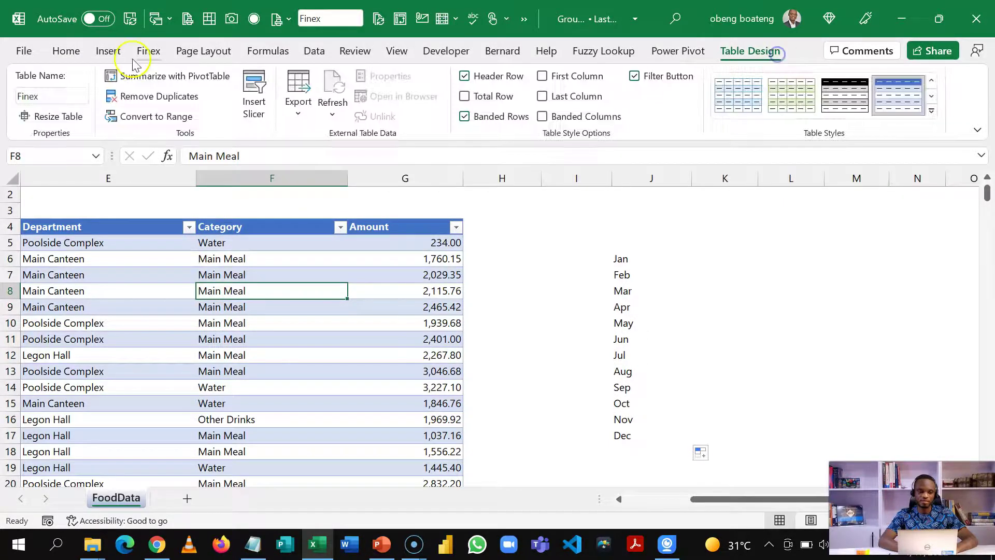
click(728, 242)
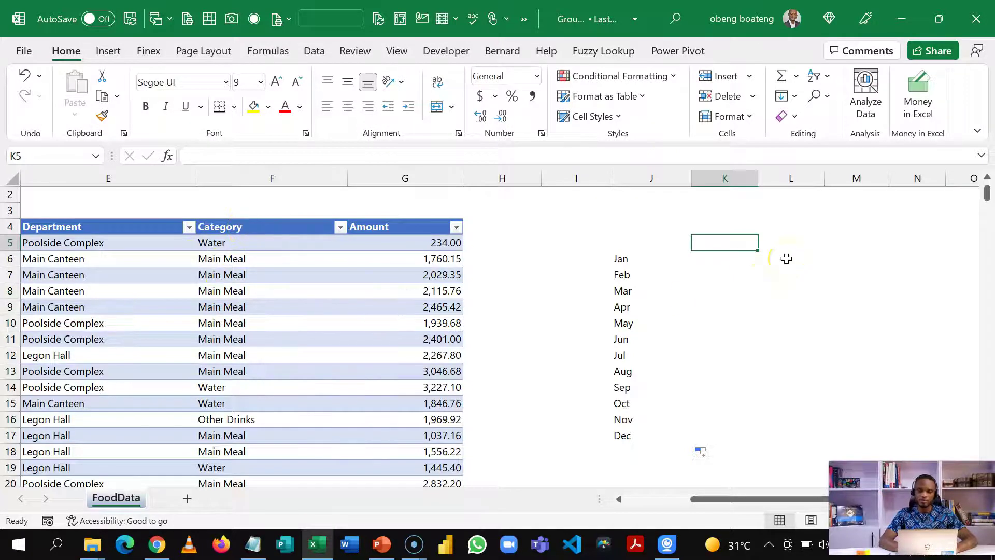
key(Down)
key(Up)
key(Up)
- Enter =UNIQUE(Finex[Category]) in K4, spilling Water, Main Meal and Other Drinks
text(=uni)
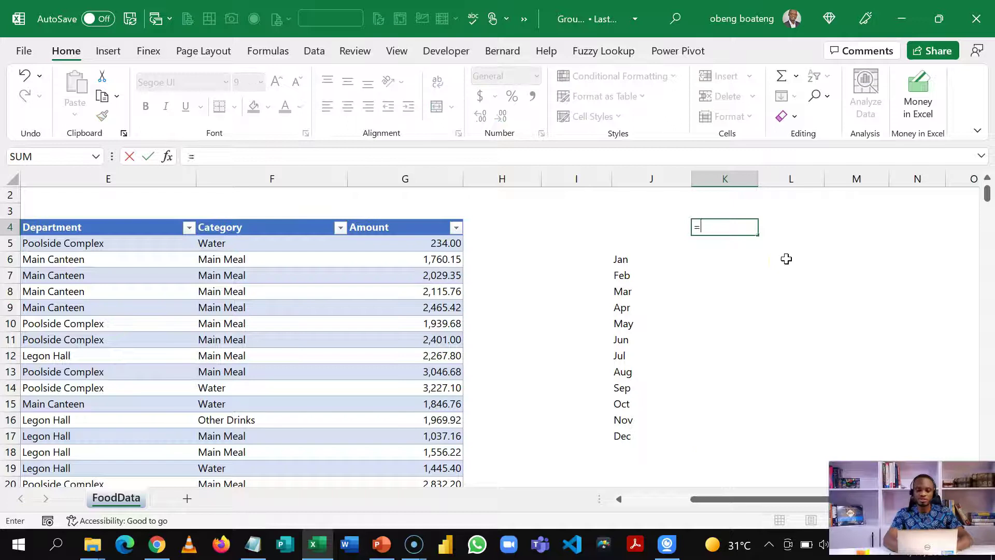
key(Down)
key(Down)
key(Tab)
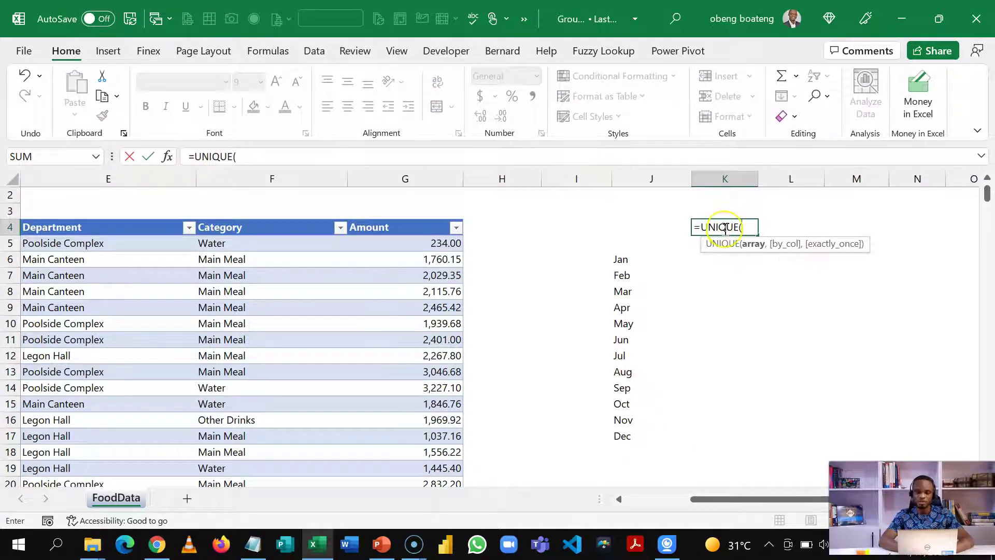
text(fin)
key(Down)
key(Tab)
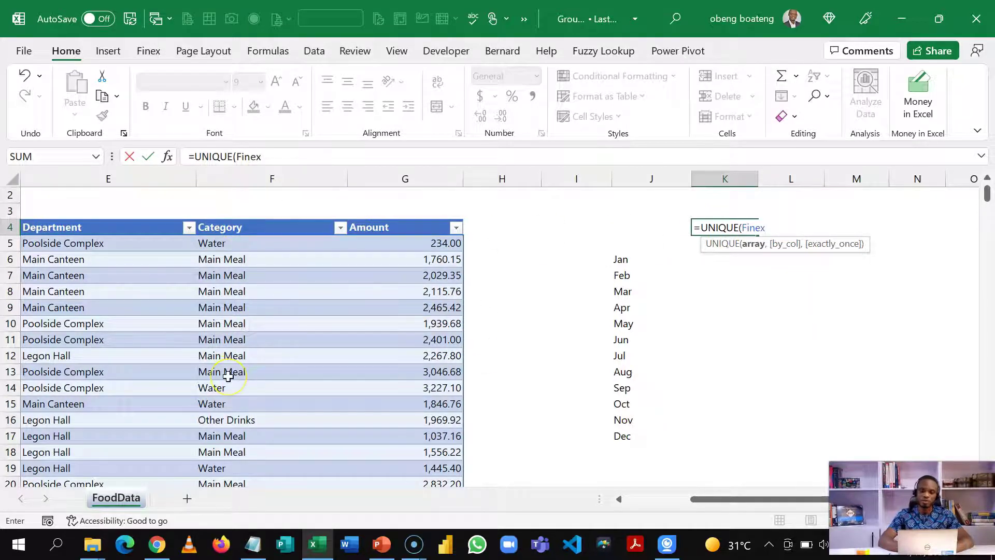
text([)
key(Down)
key(Down)
key(Down)
key(Down)
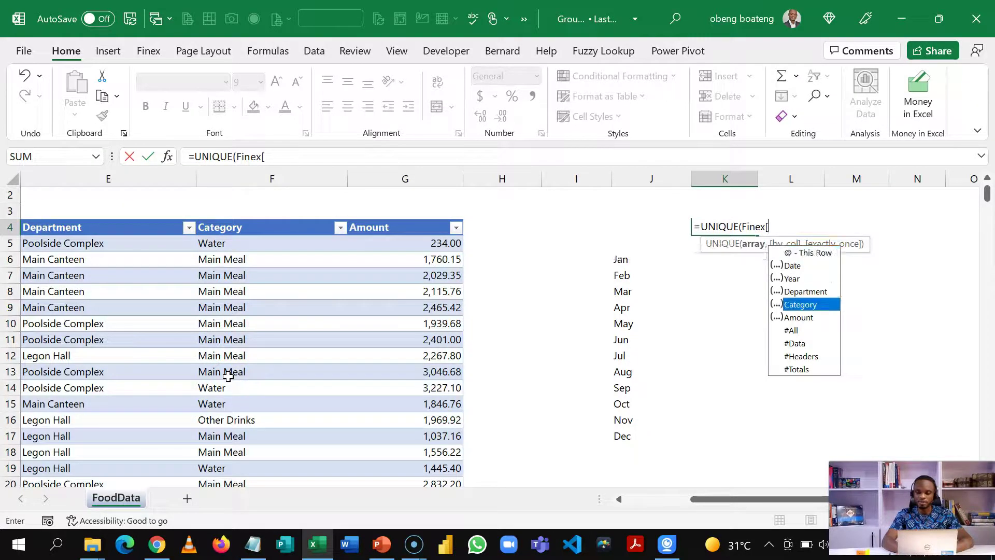
key(Tab)
text(])
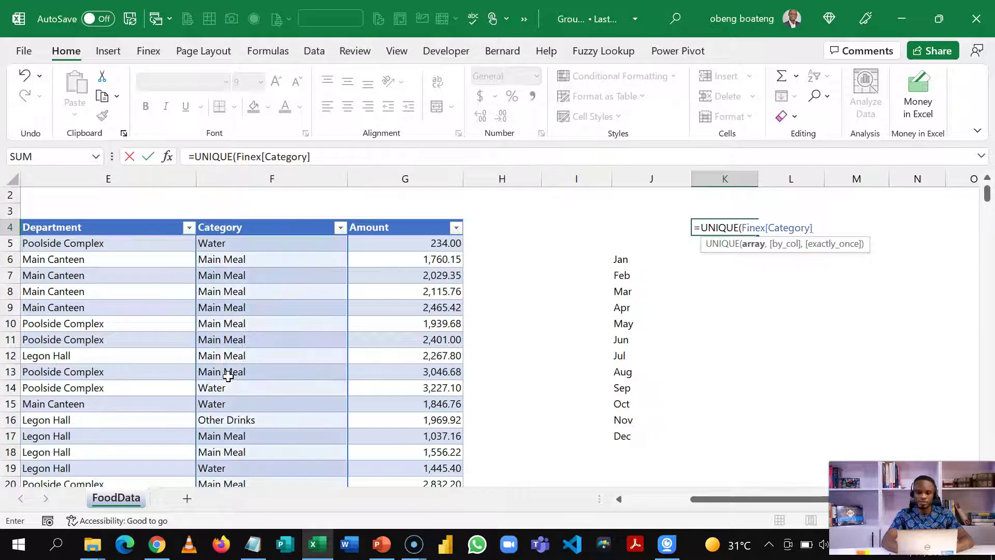
text())
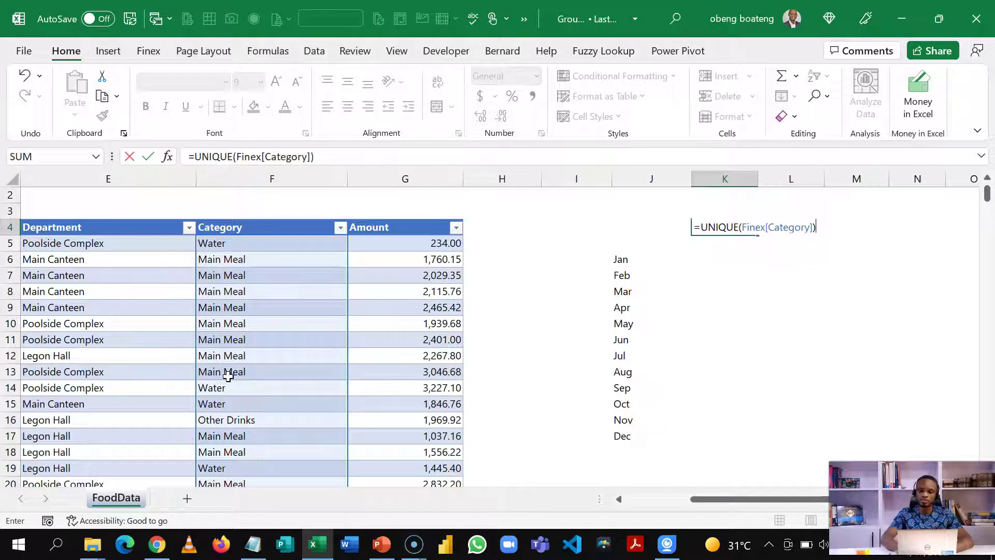
key(Return)
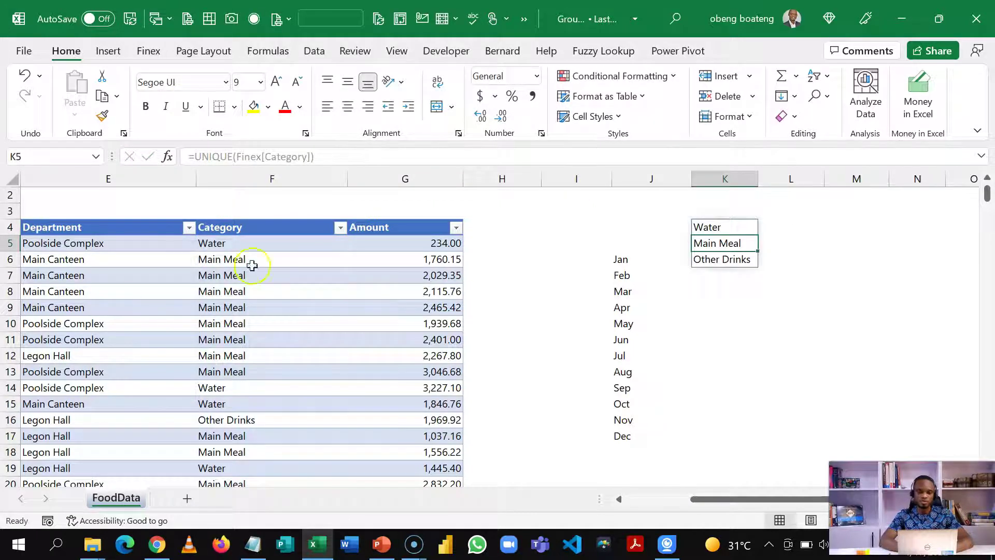
- Wrap K4's formula in SORT to get =SORT(UNIQUE(Finex[Category]))
click(711, 224)
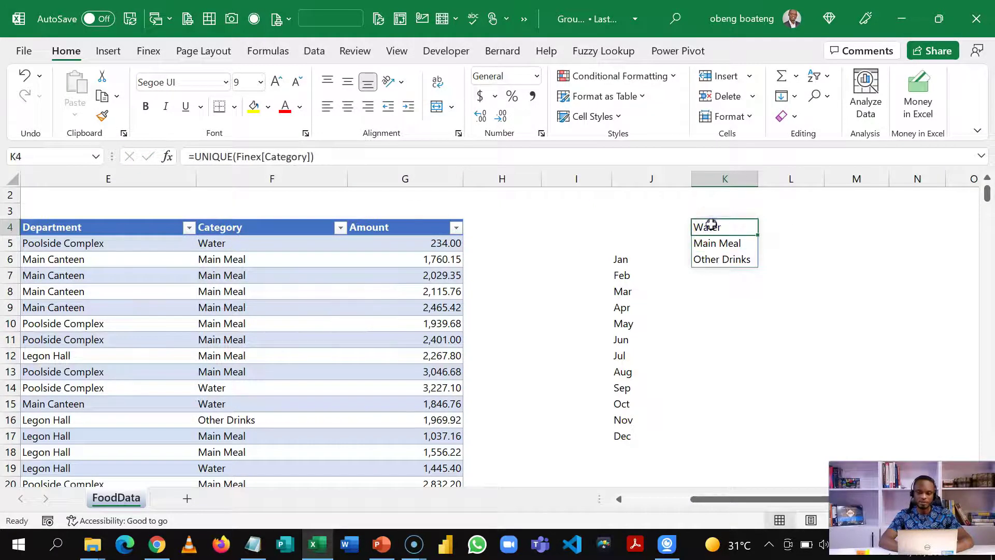
click(194, 157)
text(sort)
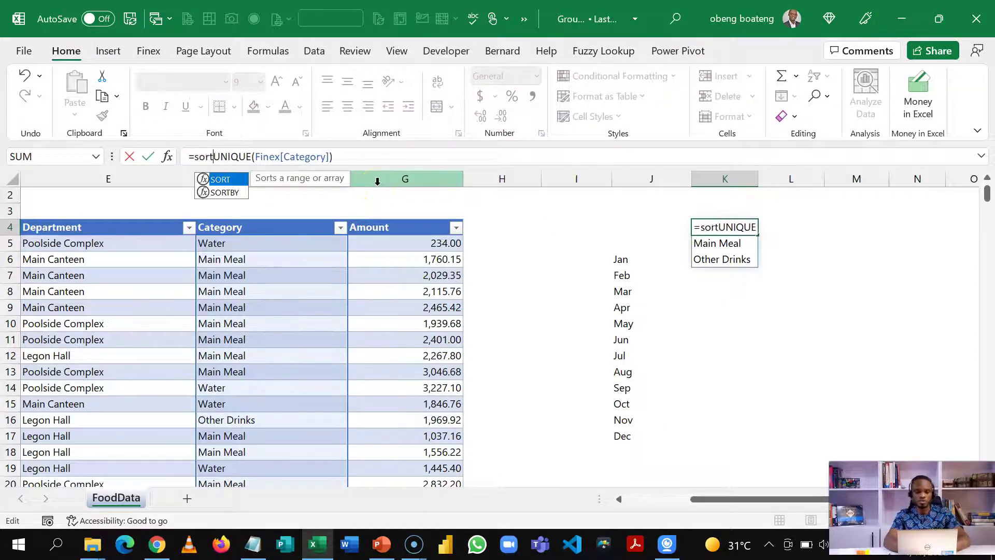
key(Tab)
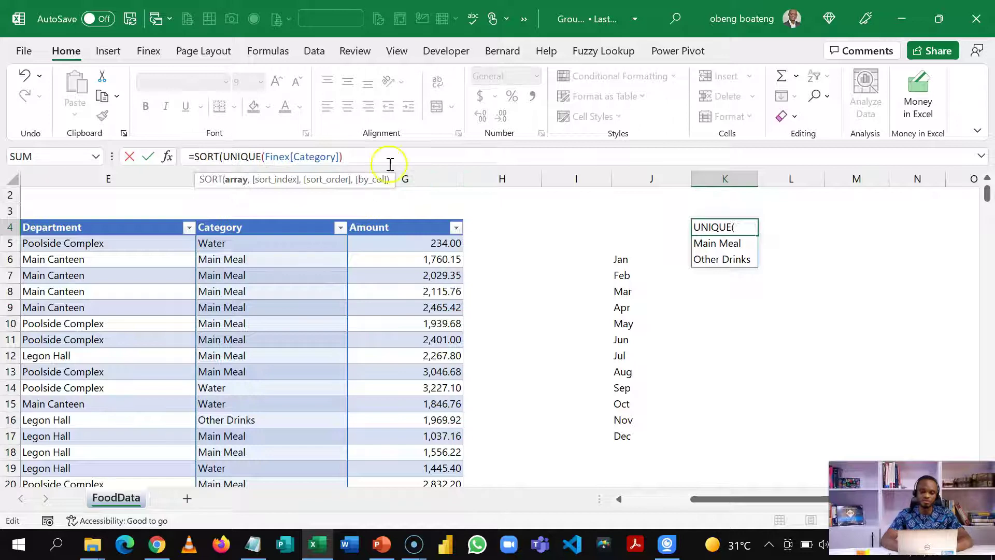
click(386, 154)
text())
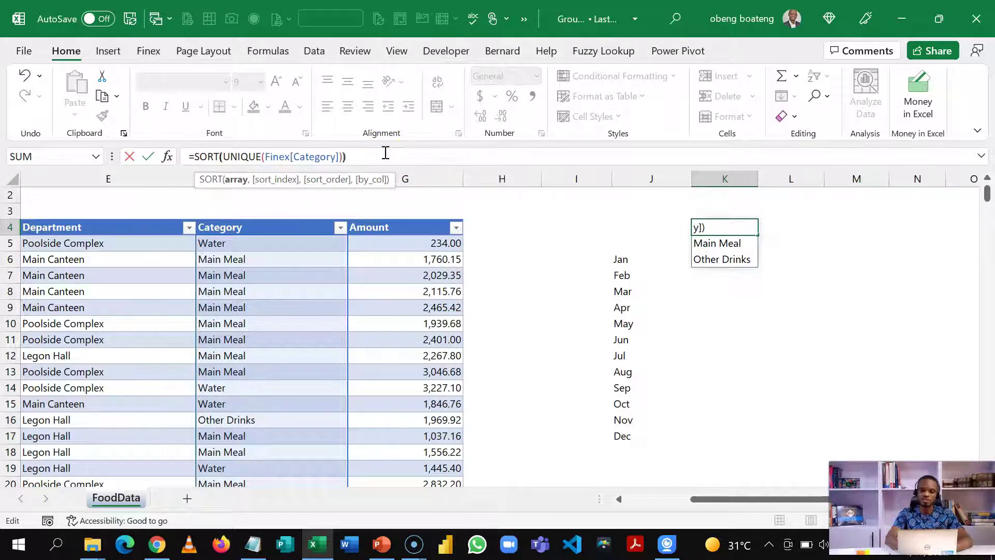
text())
key(Return)
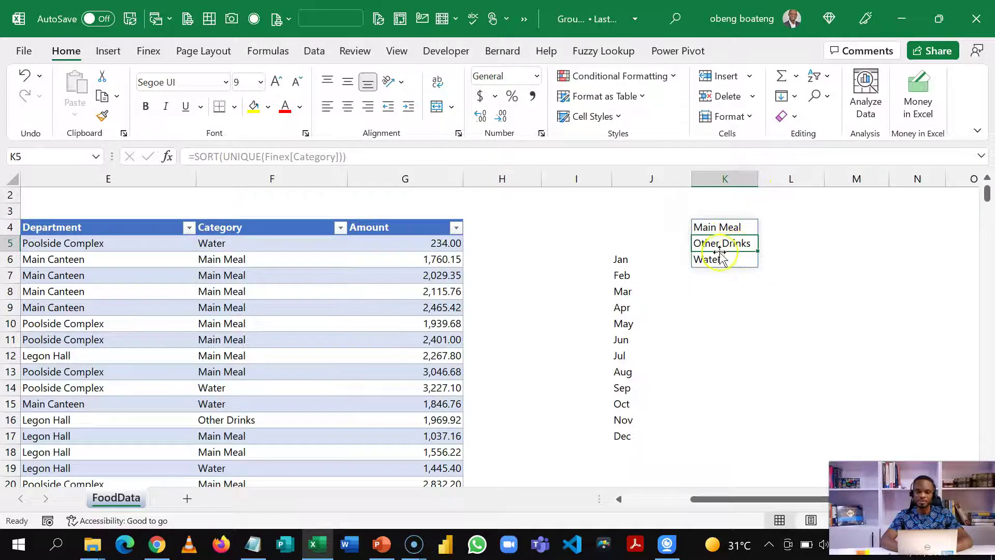
- Wrap the formula in TRANSPOSE so the sorted categories spill across K4:M4
click(726, 227)
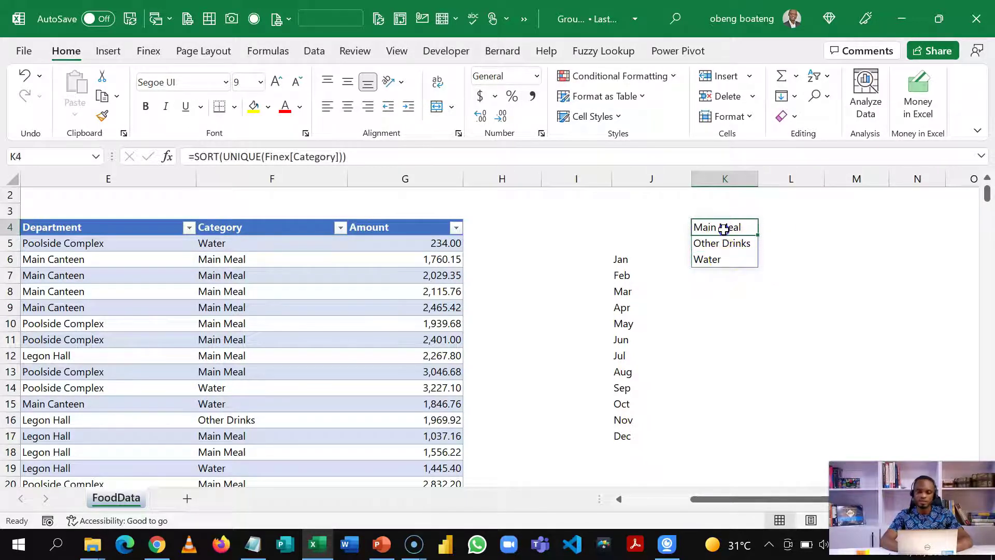
click(193, 157)
text(tr)
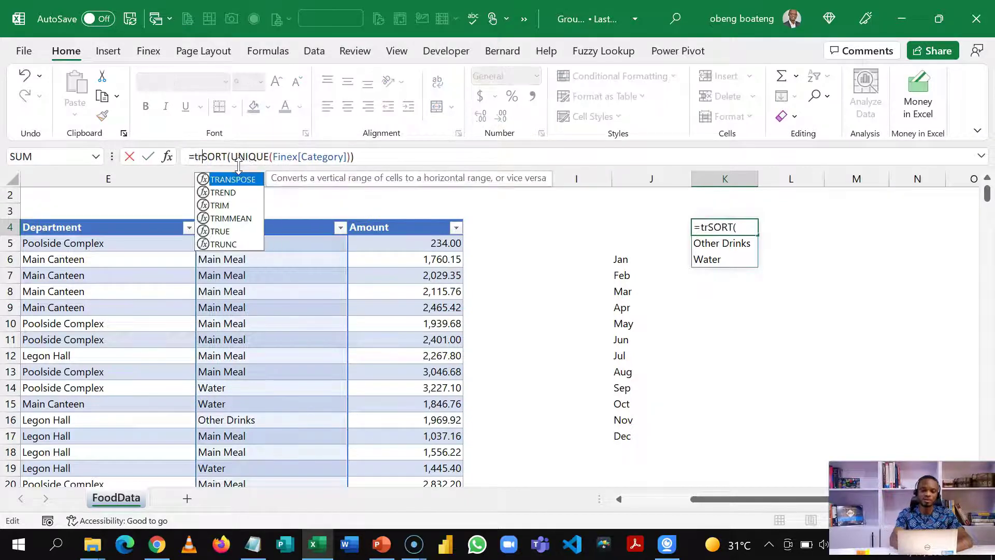
key(Tab)
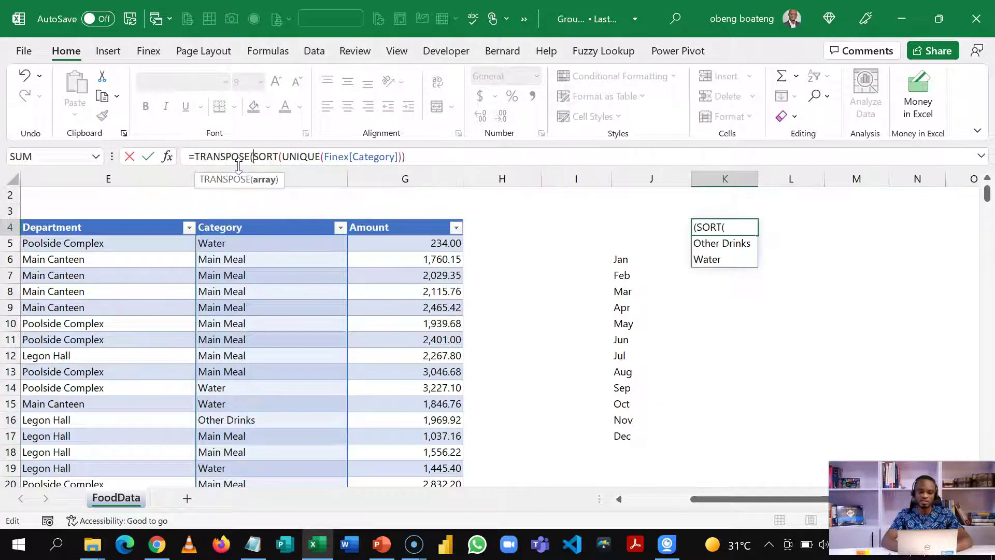
click(419, 156)
key(Return)
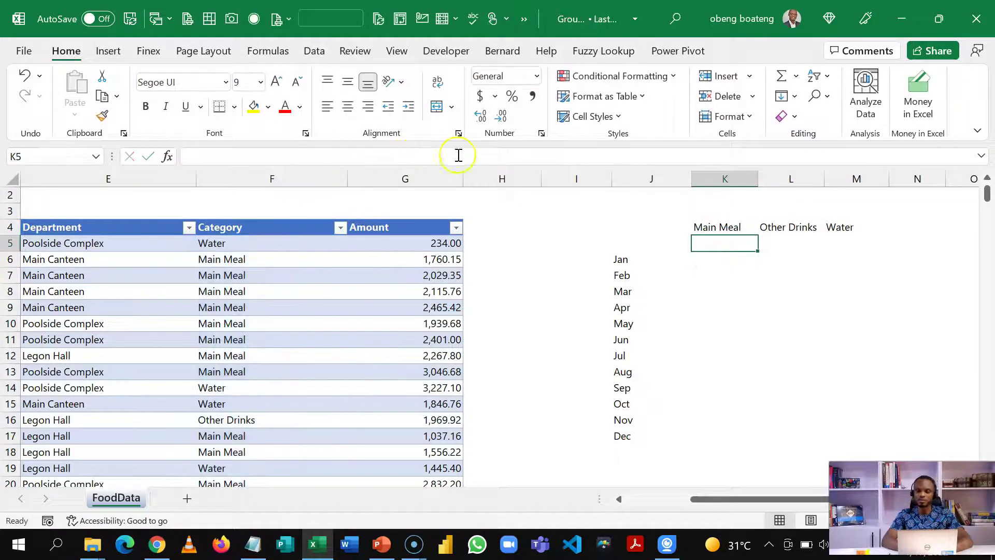
- Fill the Main Meal header in K4 with yellow
click(705, 225)
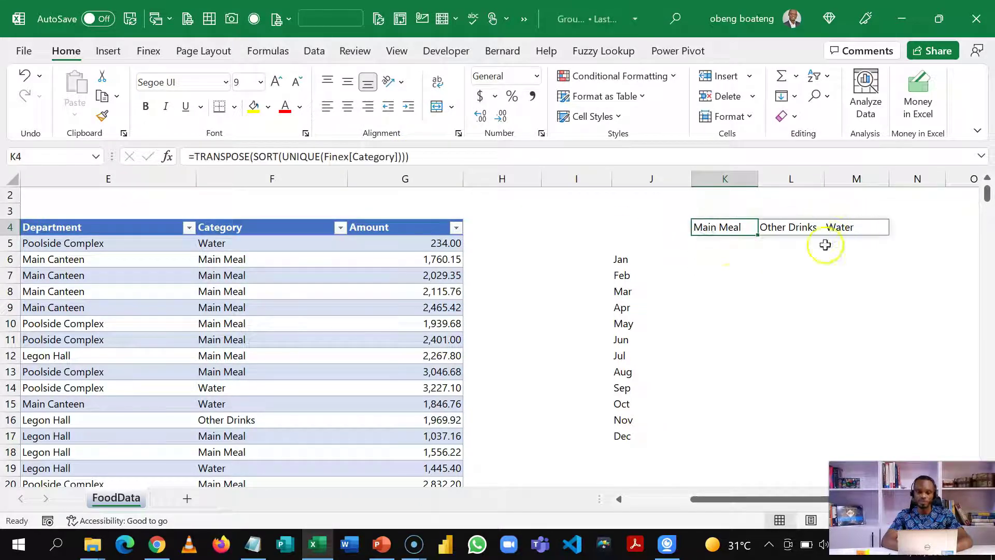
click(726, 280)
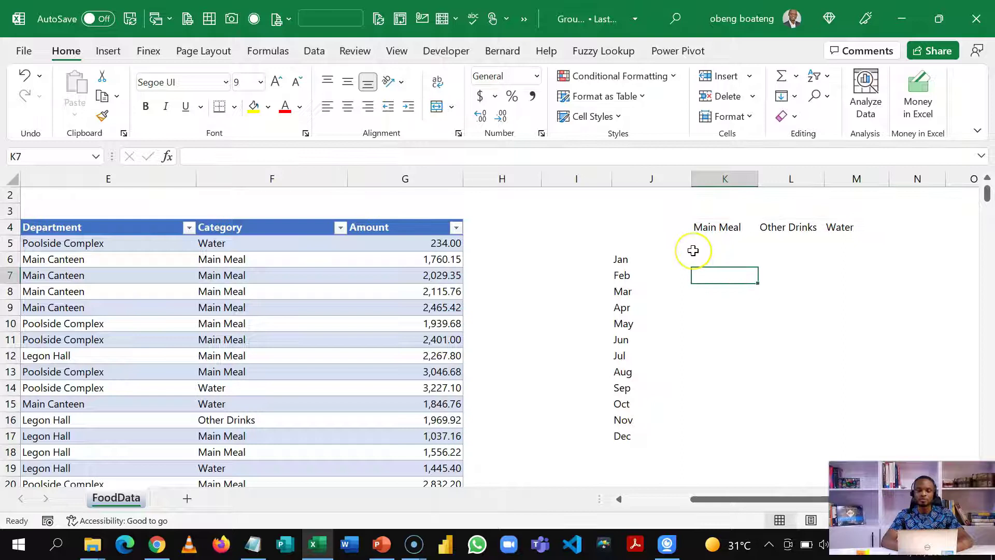
click(698, 255)
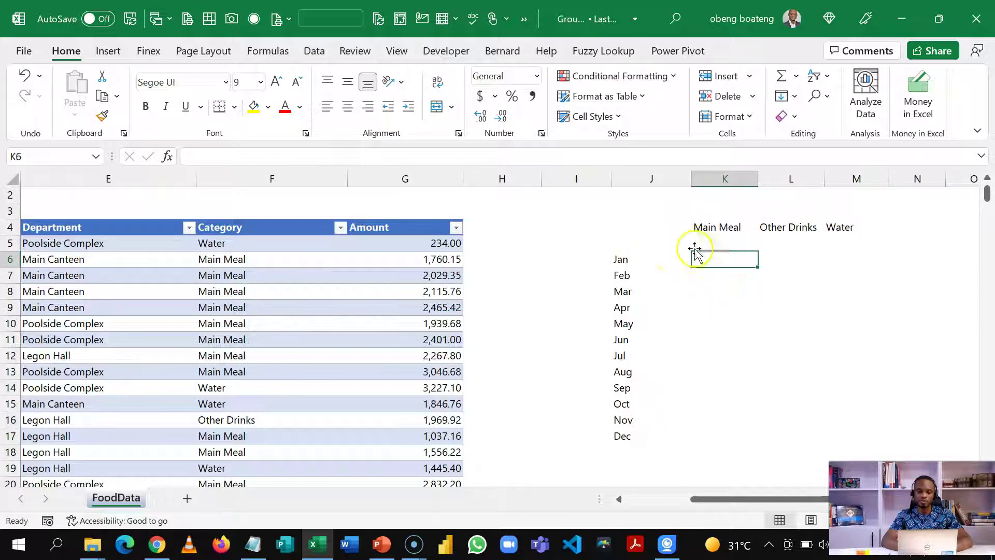
click(721, 228)
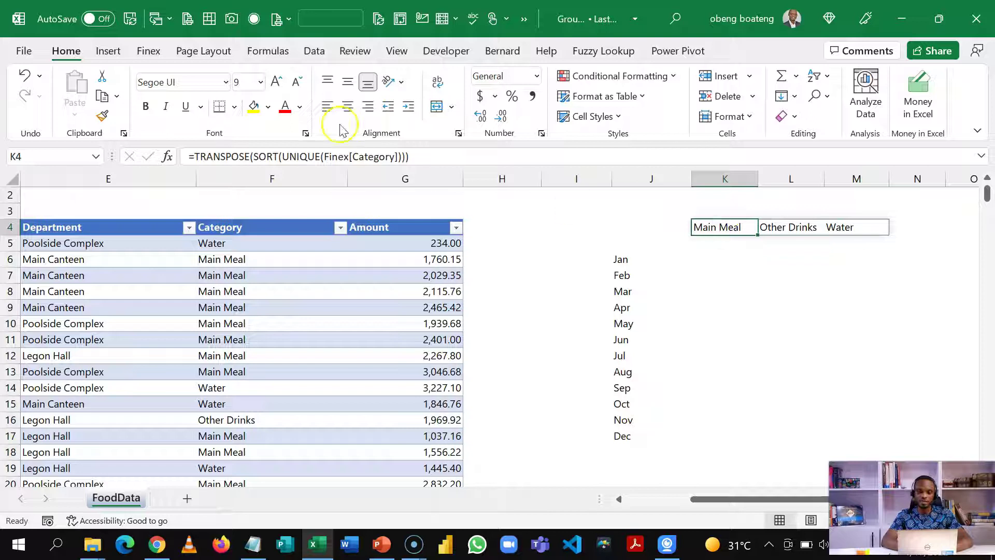
click(253, 107)
- Fill the Other Drinks and Water headers in L4:M4 with the green theme colour
click(623, 262)
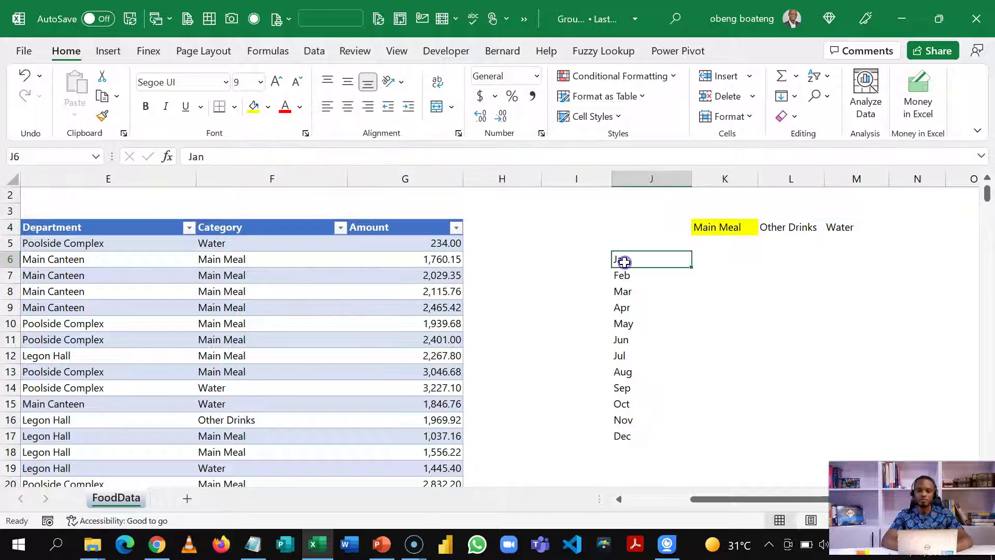
click(792, 229)
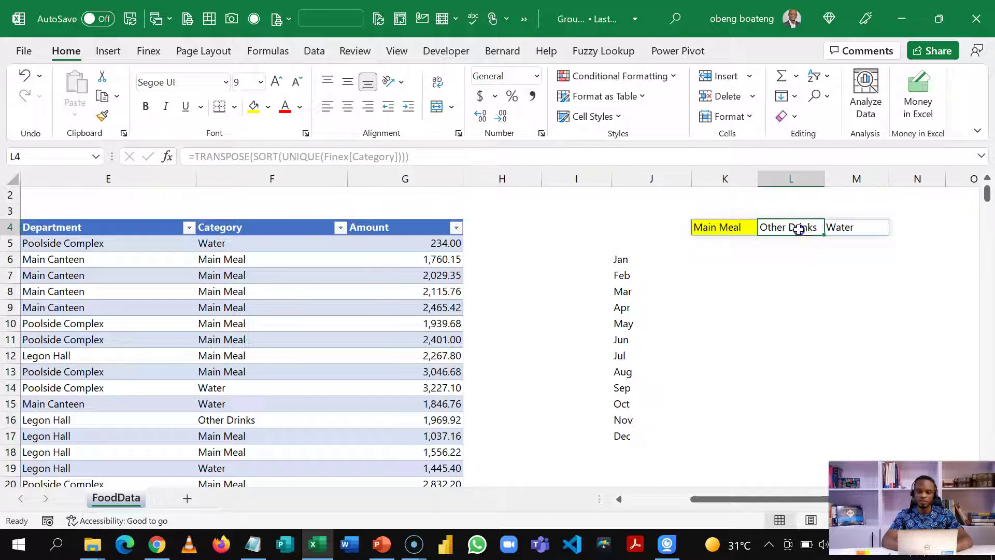
drag(799, 230, 845, 229)
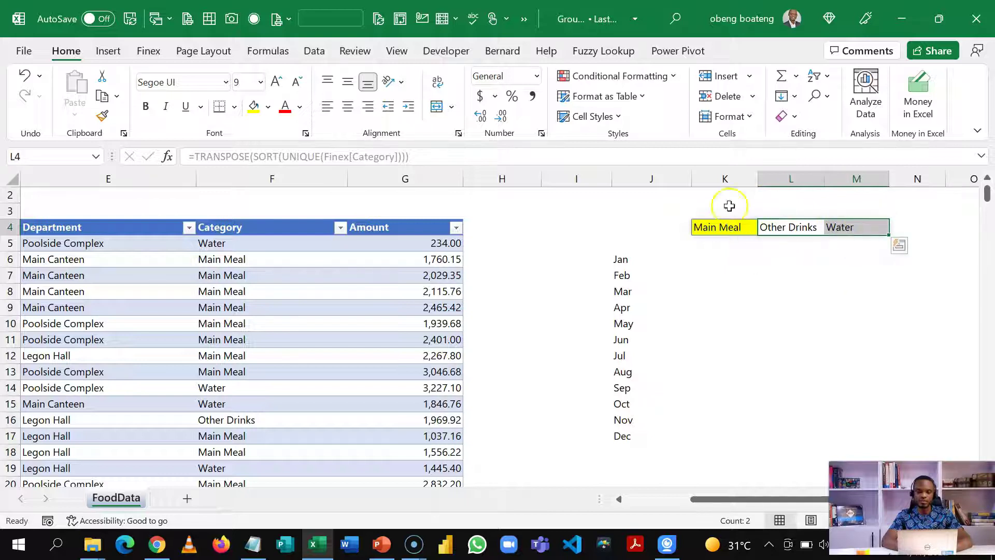
click(267, 107)
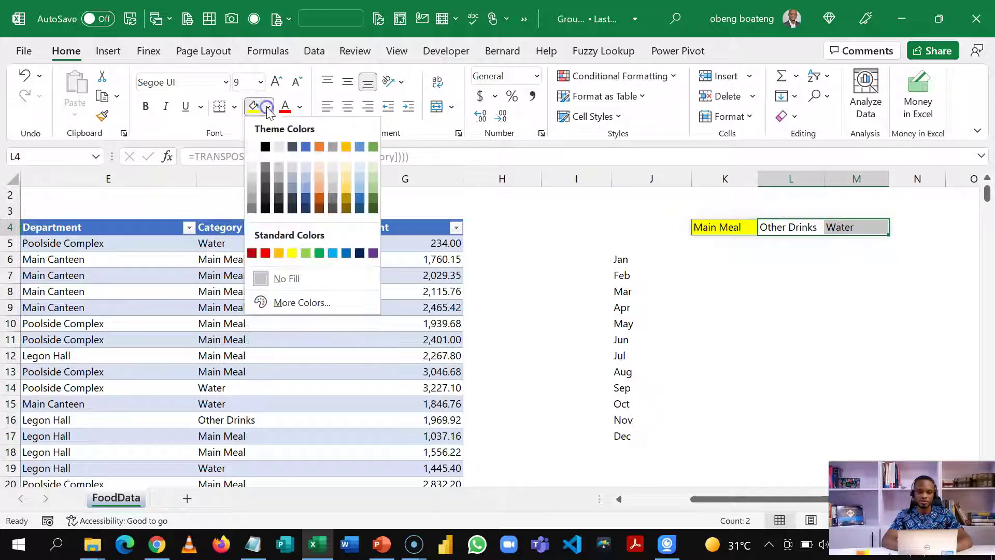
click(373, 148)
- Select the month labels, then select K6 for the first monthly total
click(712, 265)
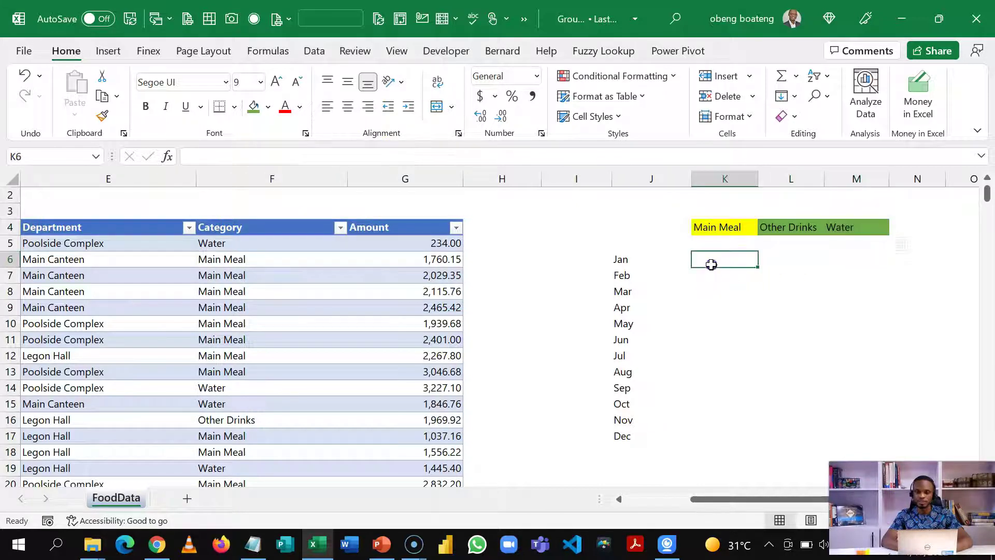
click(623, 251)
drag(624, 252, 623, 423)
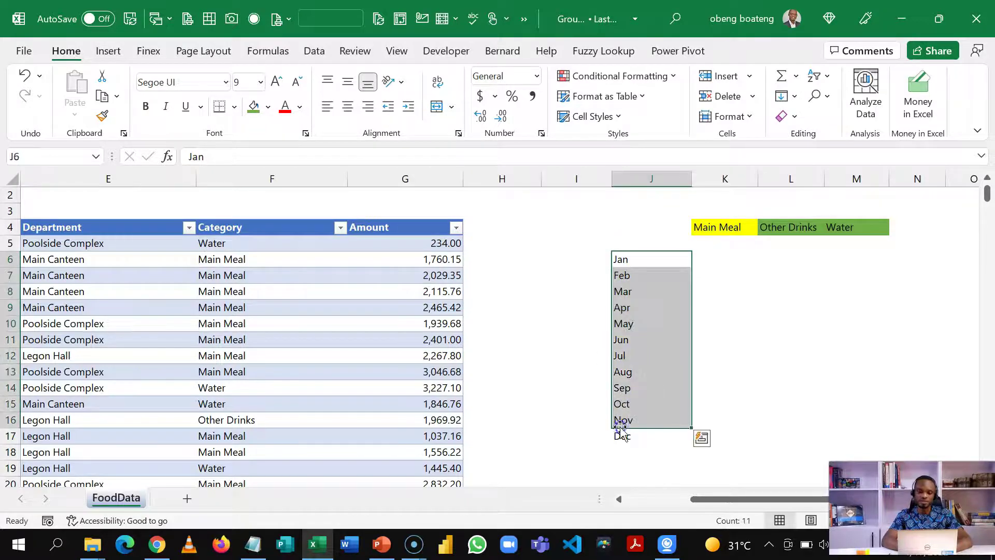
click(718, 258)
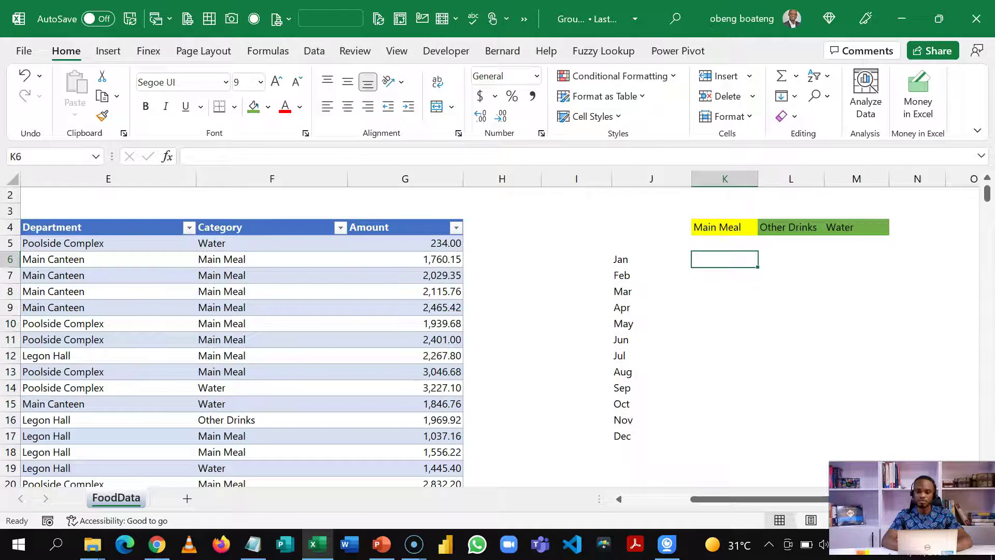
scroll(712, 389, up, 1)
- Start K6's formula as =SUMPRODUCT(Finex[Amount] using autocomplete for the function and column
key(Right)
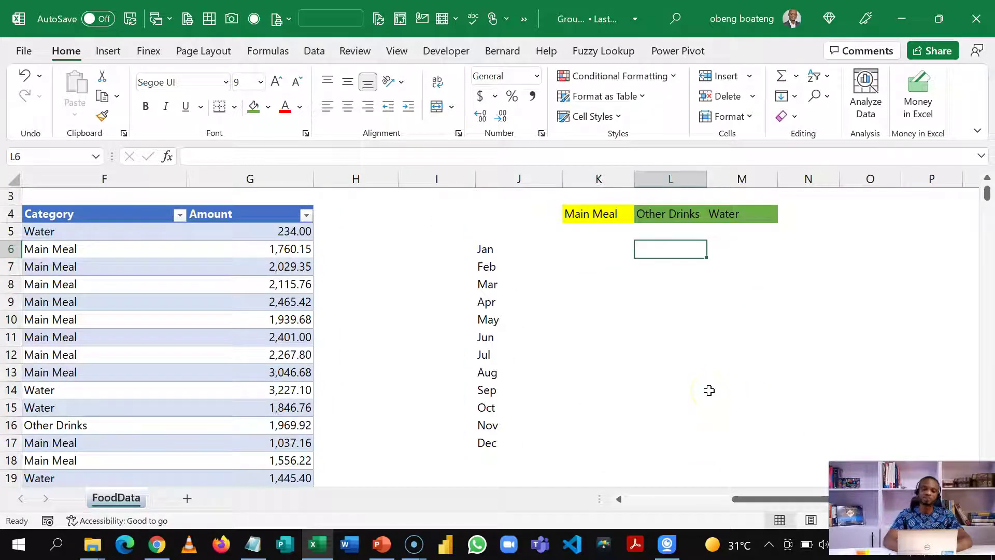
key(Left)
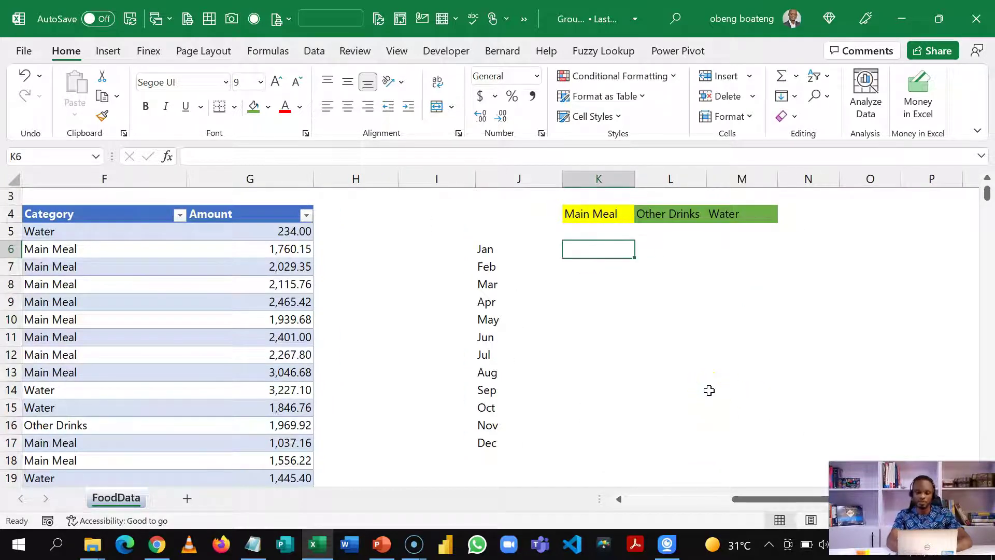
text(=sum)
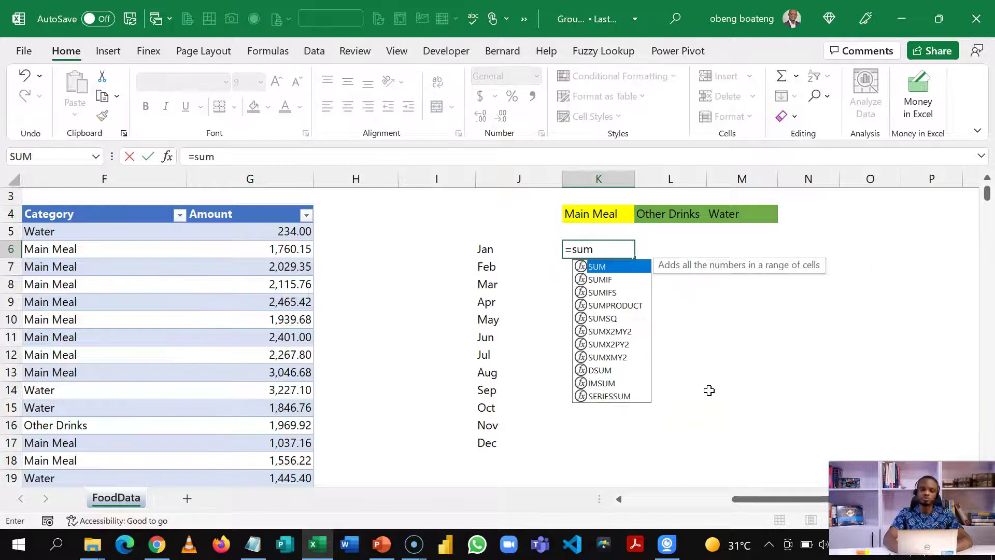
key(Down)
key(Down)
key(Down)
key(Tab)
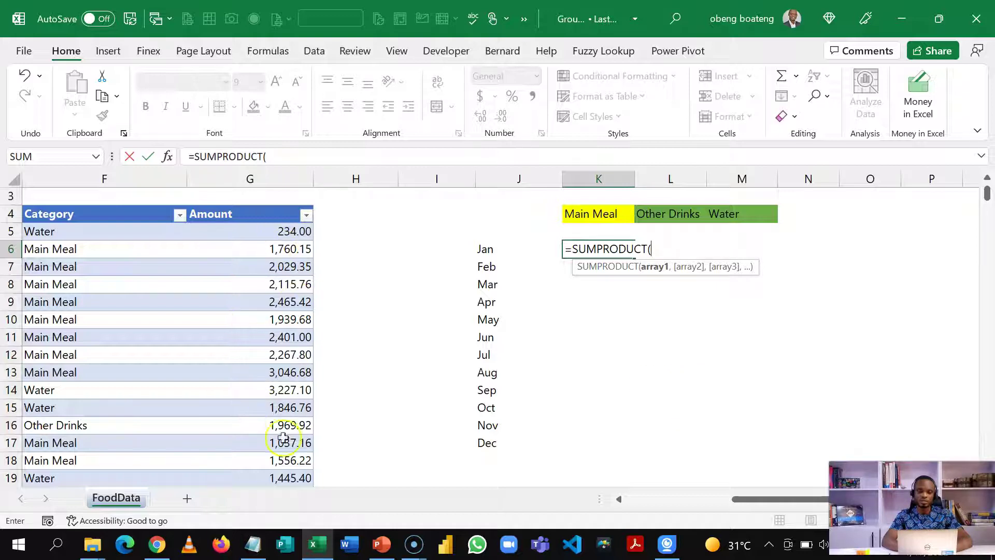
text(Finex)
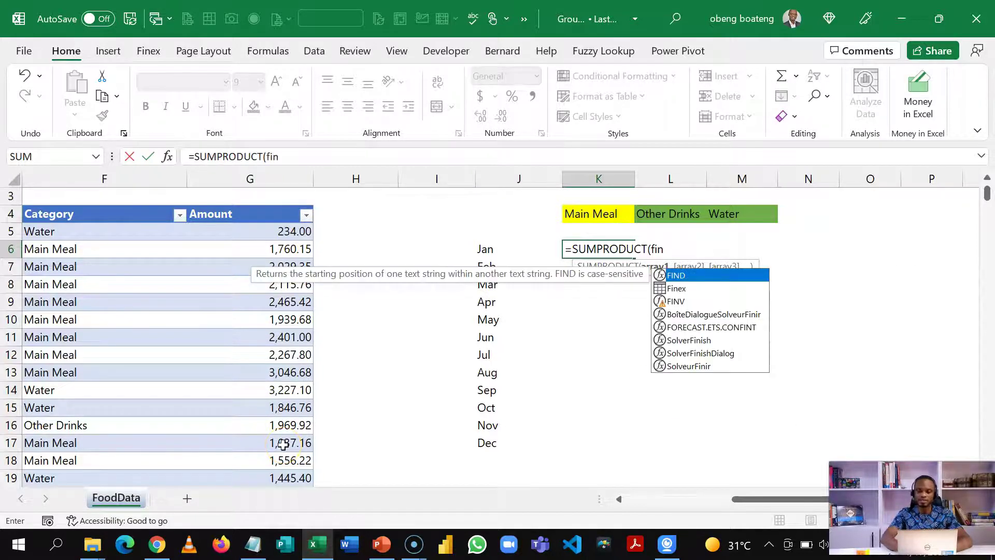
text([)
key(Down)
key(Down)
key(Down)
key(Down)
key(Down)
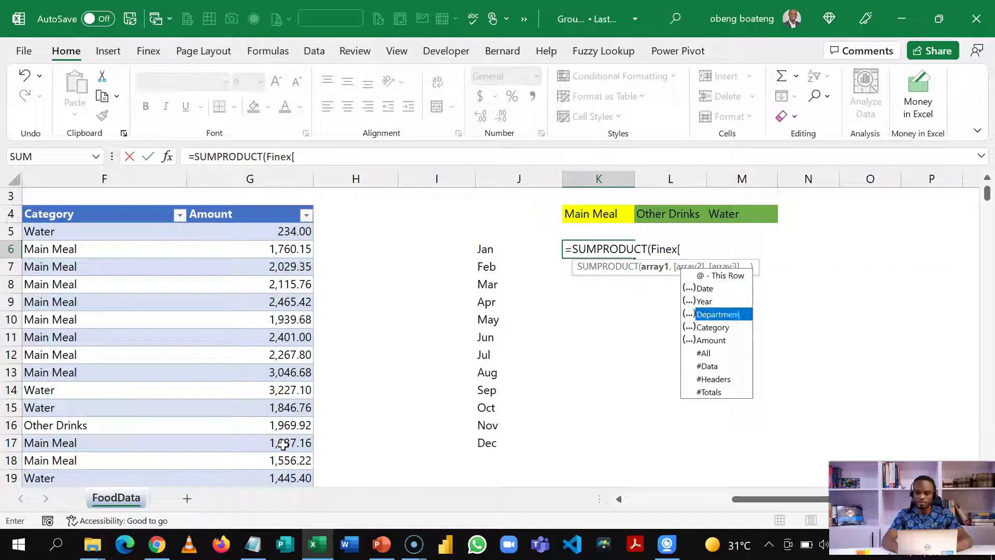
key(Tab)
text(])
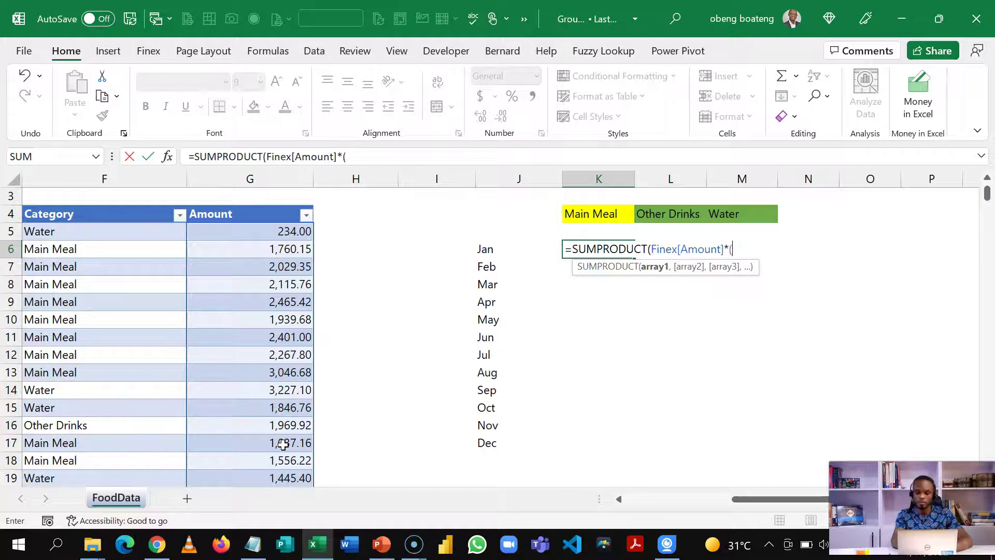
- Add the category test (Finex[Category]=K4) to the SUMPRODUCT formula, followed by another multiplication
text(Finex)
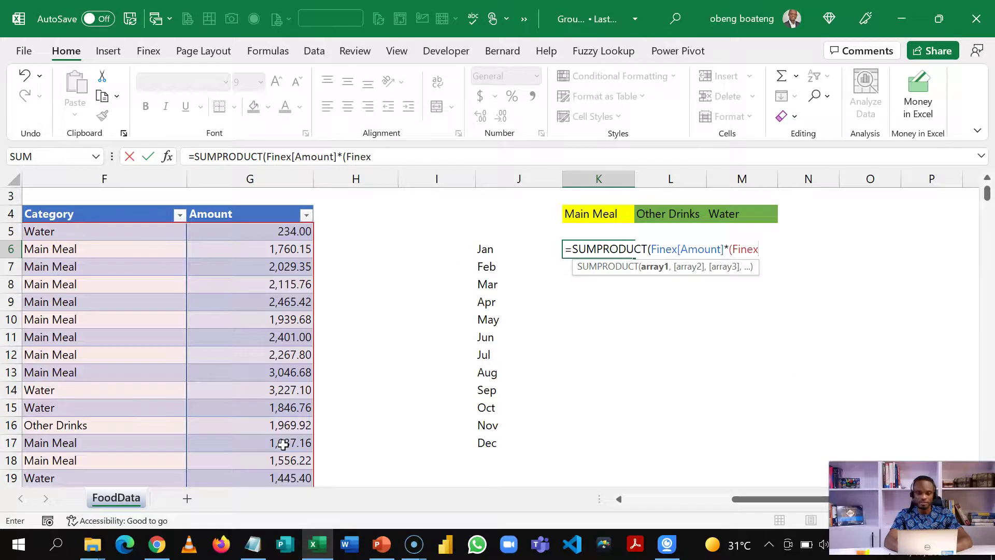
text([)
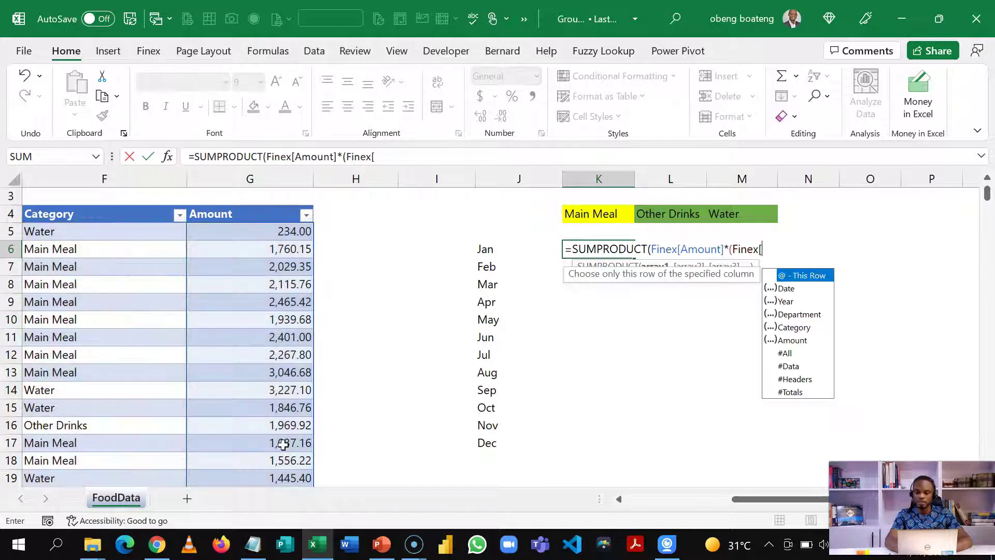
key(Down)
key(Down)
key(Down)
key(Down)
key(Tab)
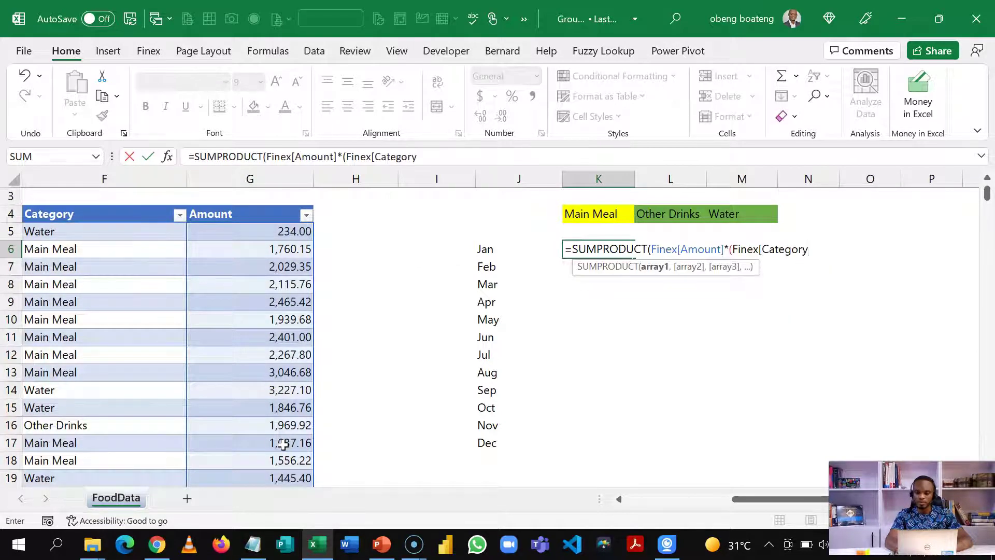
text(]=)
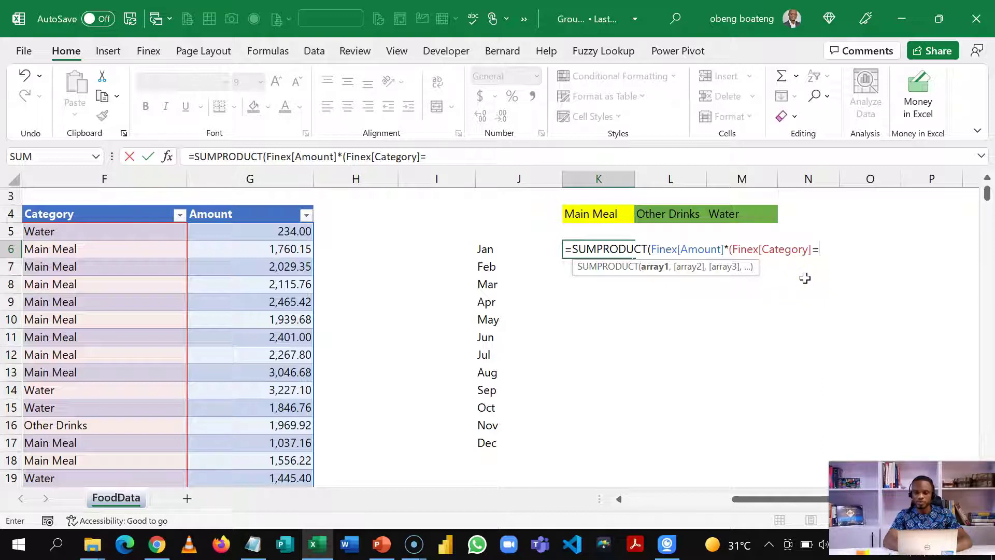
click(604, 213)
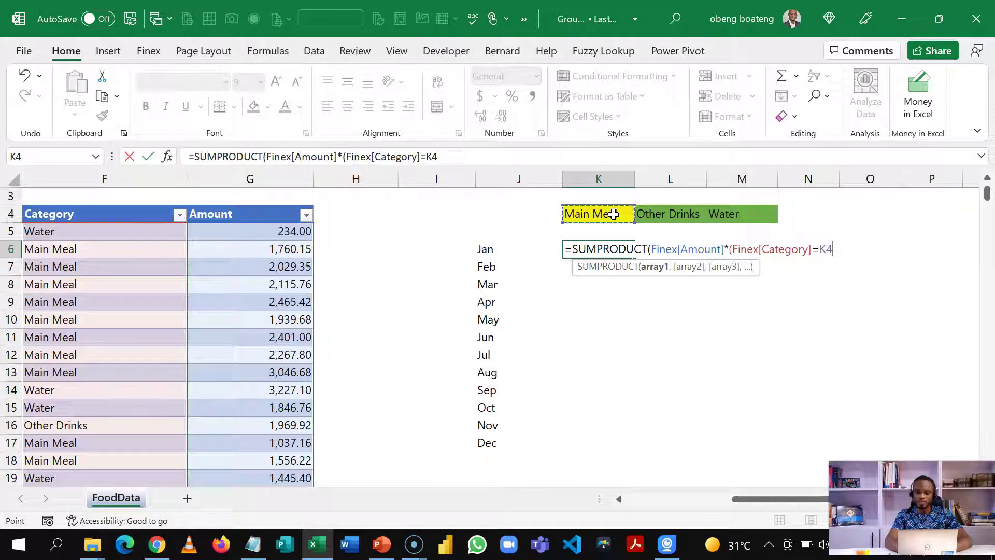
text()*)
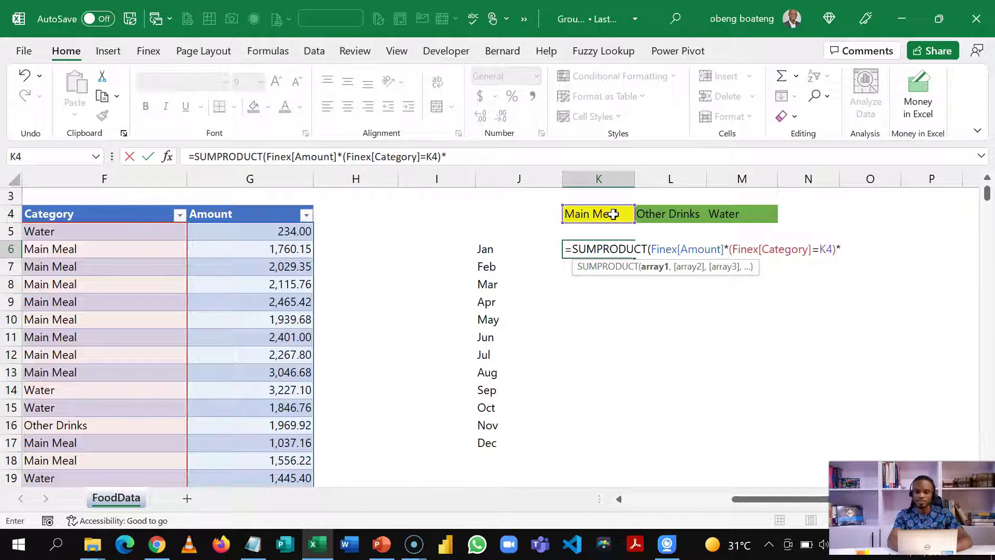
- Remove a mistakenly inserted Finex name and start a TEXT function for the month test
text(fin)
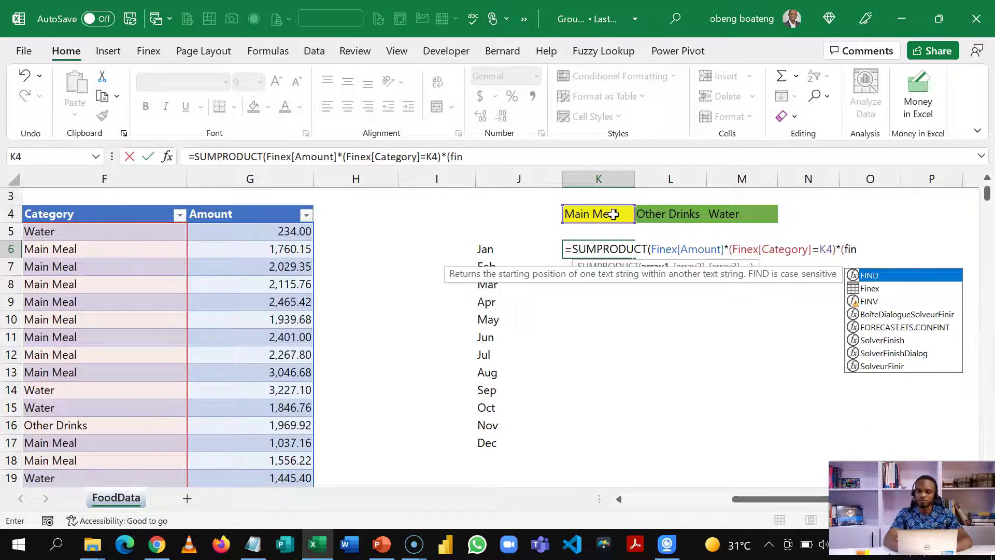
key(Down)
key(Tab)
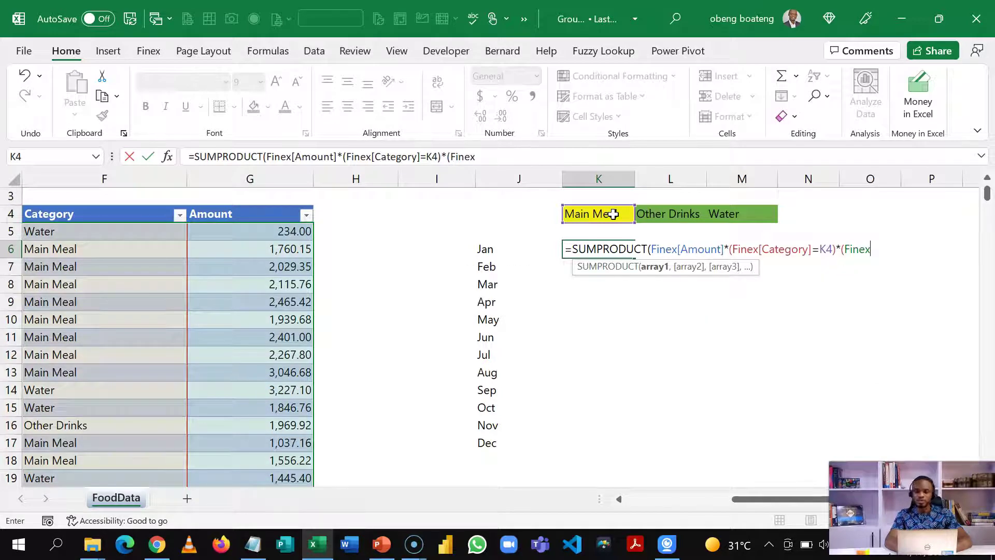
key(BackSpace)
key(BackSpace)
key(BackSpace)
key(BackSpace)
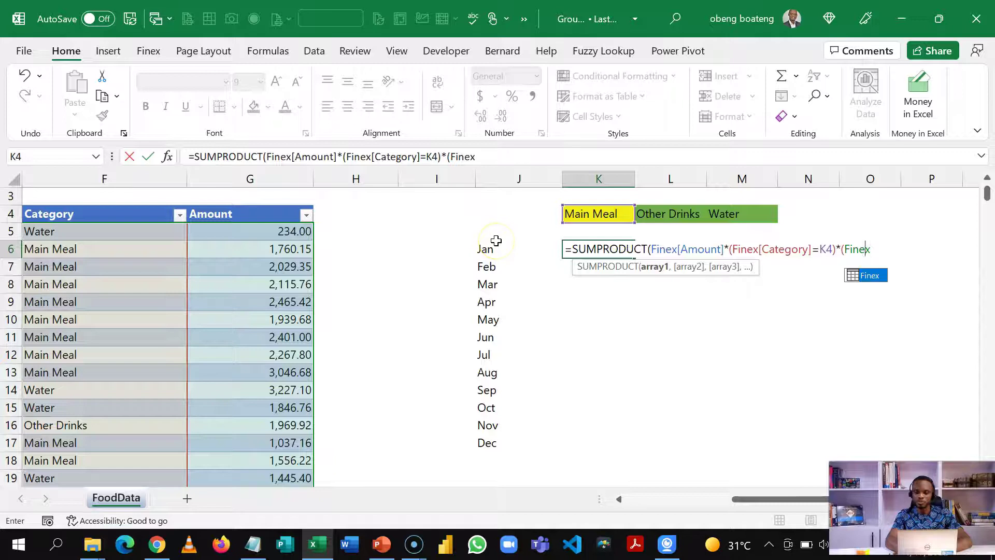
key(BackSpace)
text(tex)
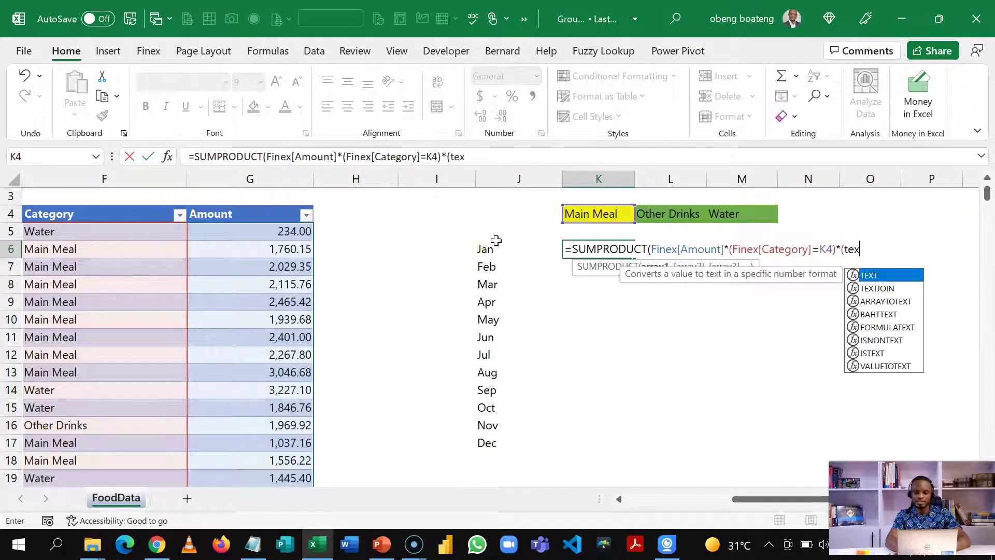
key(Tab)
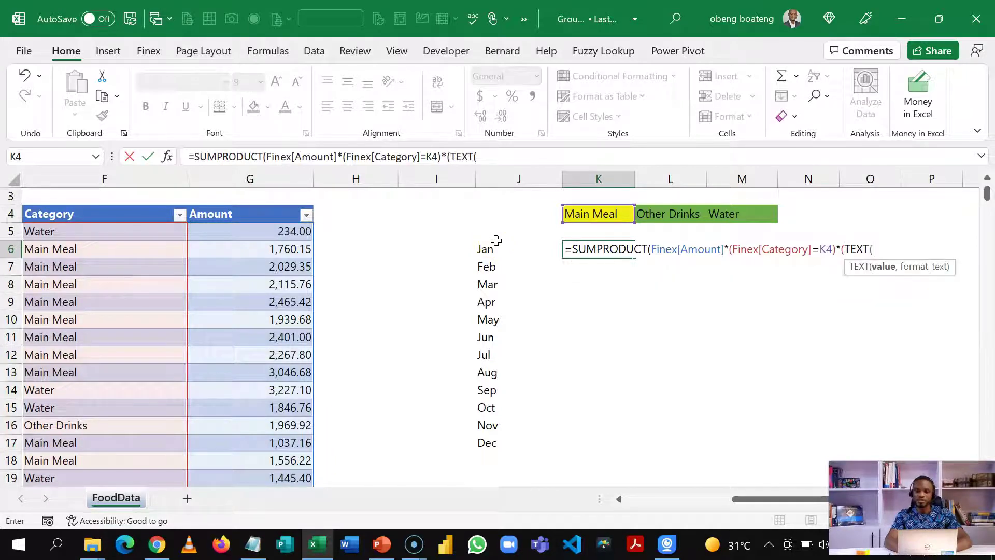
- Complete the month test TEXT(Finex[Date],"mmm")=J6 and commit K6, returning 36015.56
text(Fin)
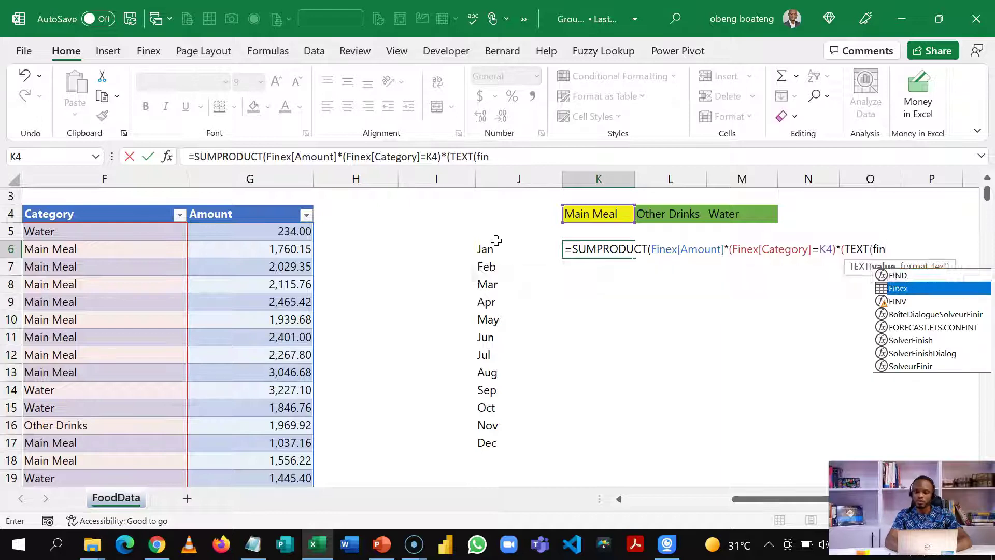
key(Tab)
text([)
key(Down)
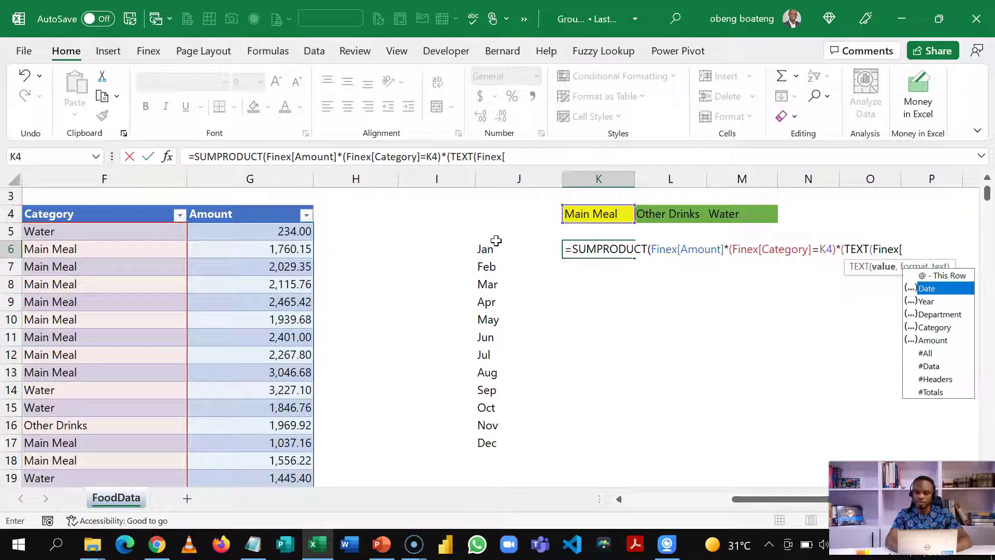
key(Tab)
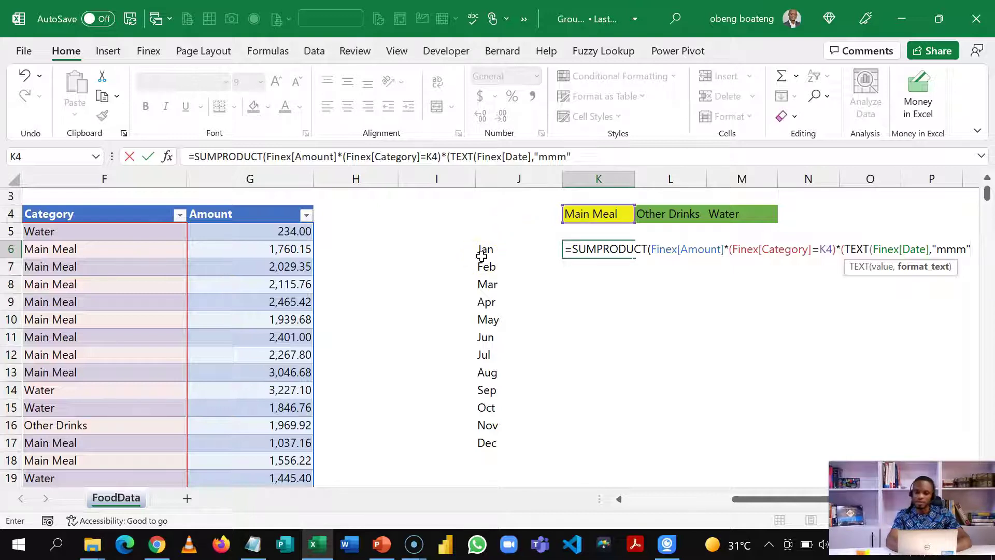
text()=)
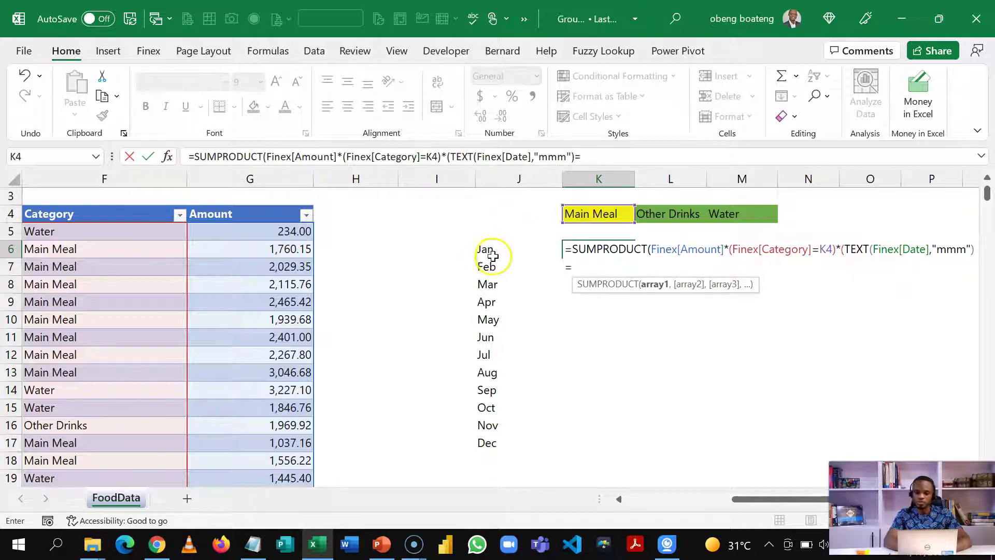
click(493, 255)
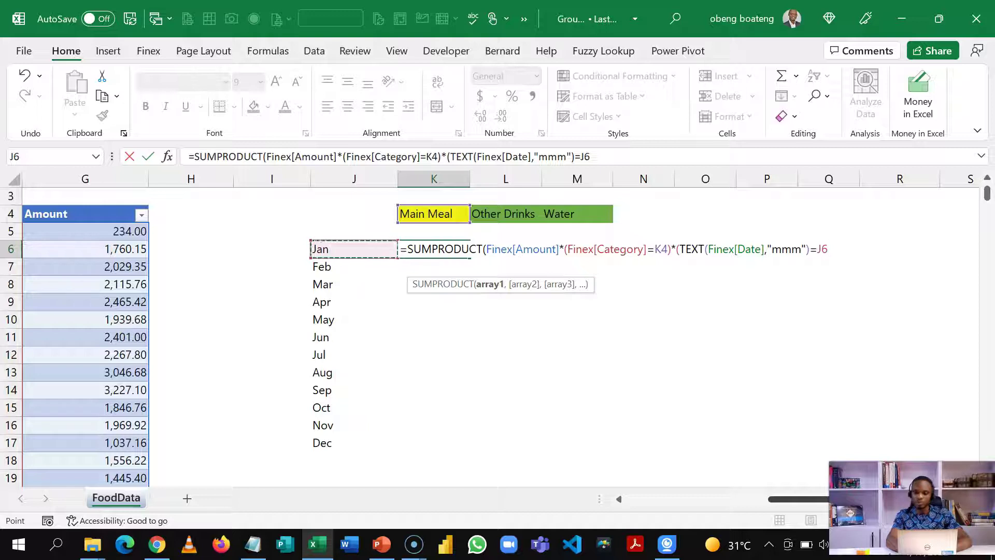
text())
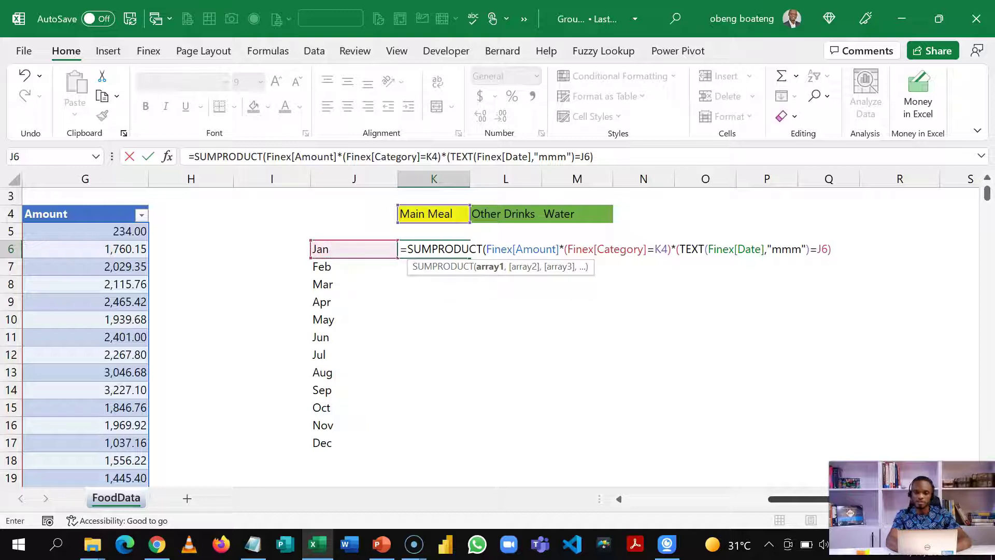
text())
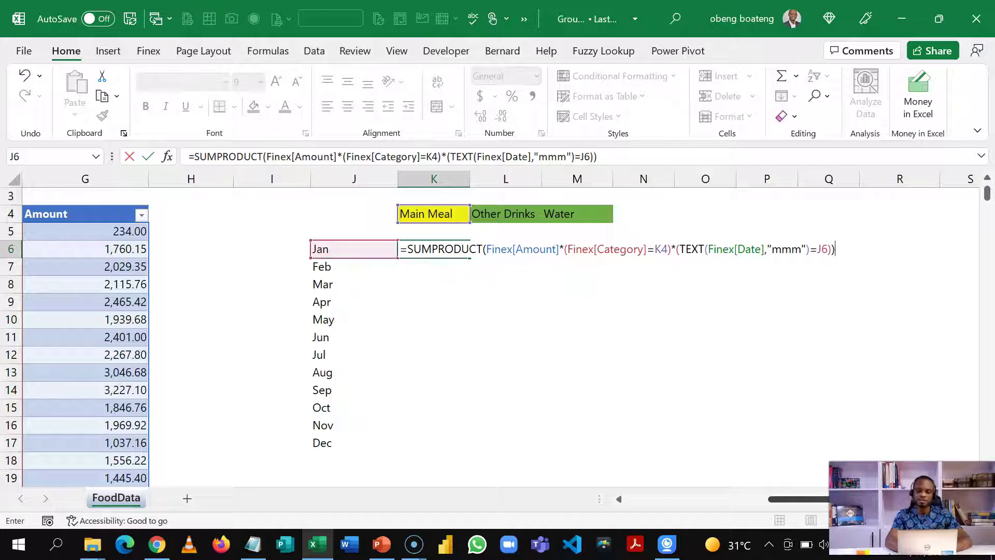
key(Return)
click(433, 249)
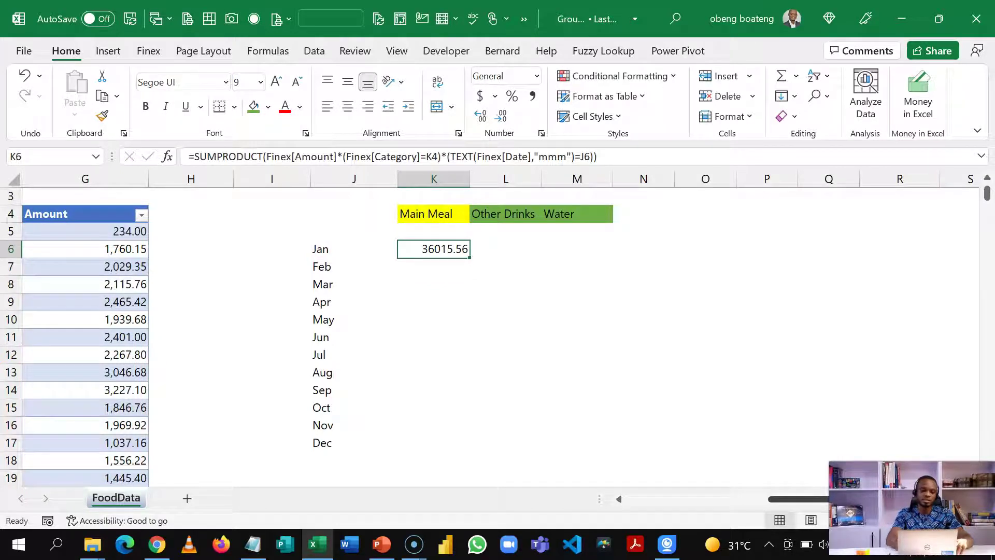
- Format K6 with thousands separators, anchor its references as K$4 and $J6, and copy it into L6
key(ctrl+shift+1)
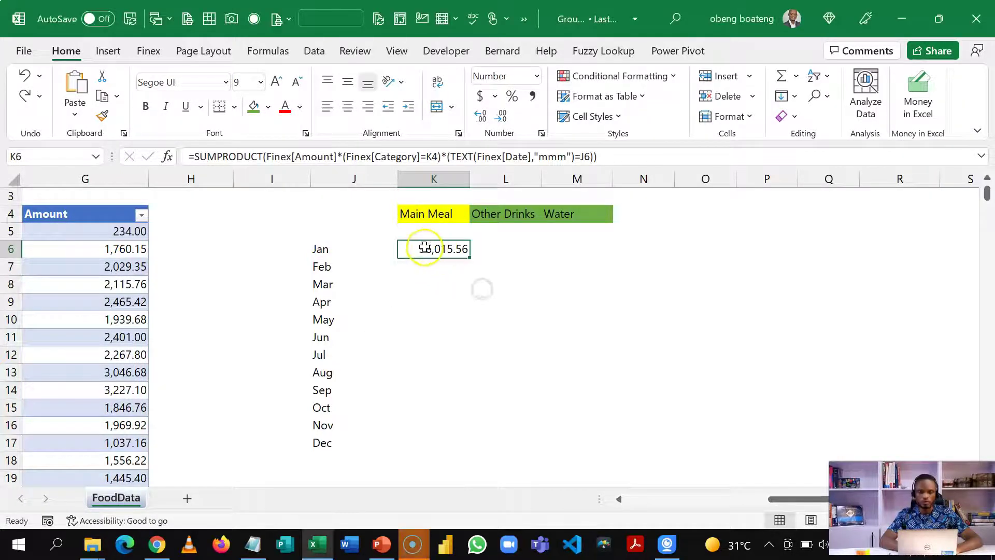
double_click(425, 249)
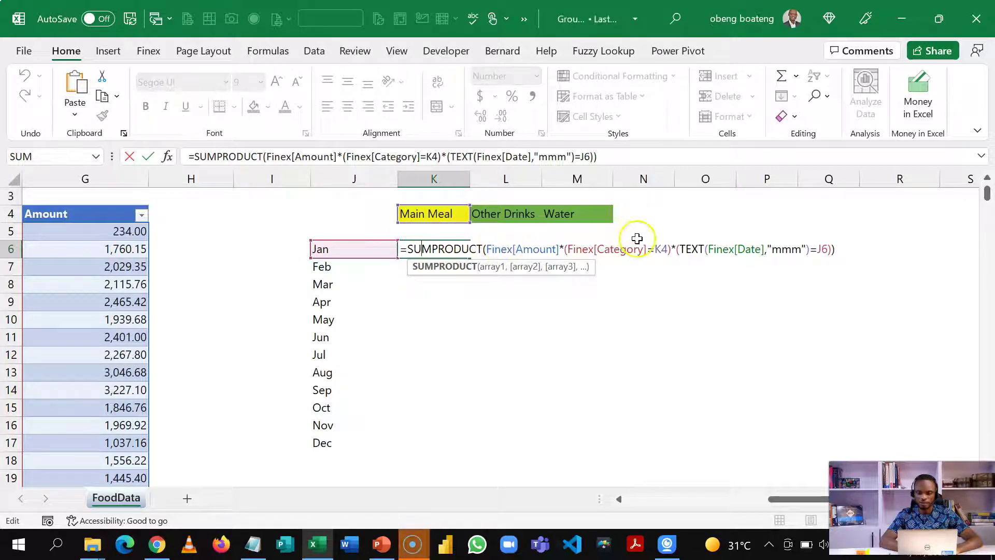
double_click(659, 249)
click(660, 249)
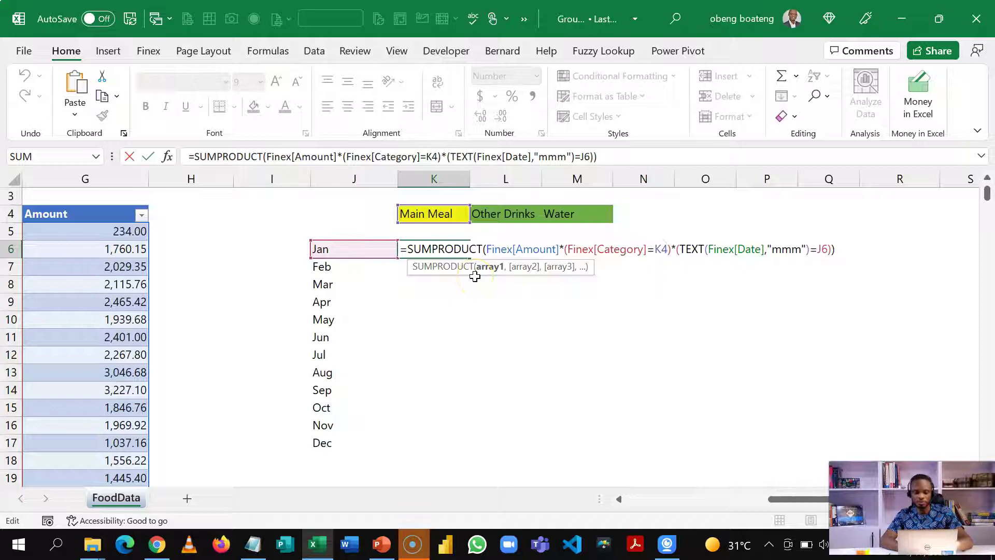
key(F4)
key(F4)
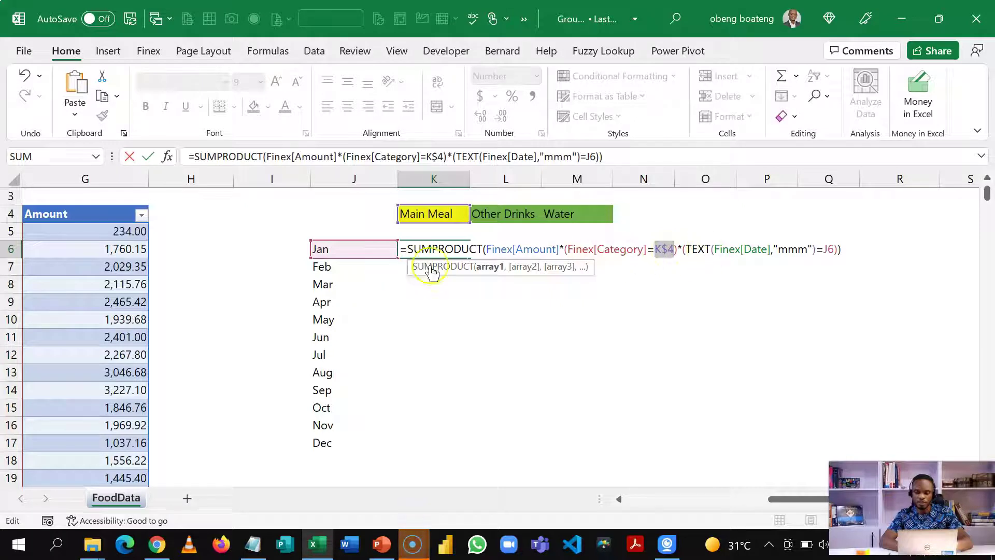
click(829, 250)
key(F4)
key(F4)
key(F4)
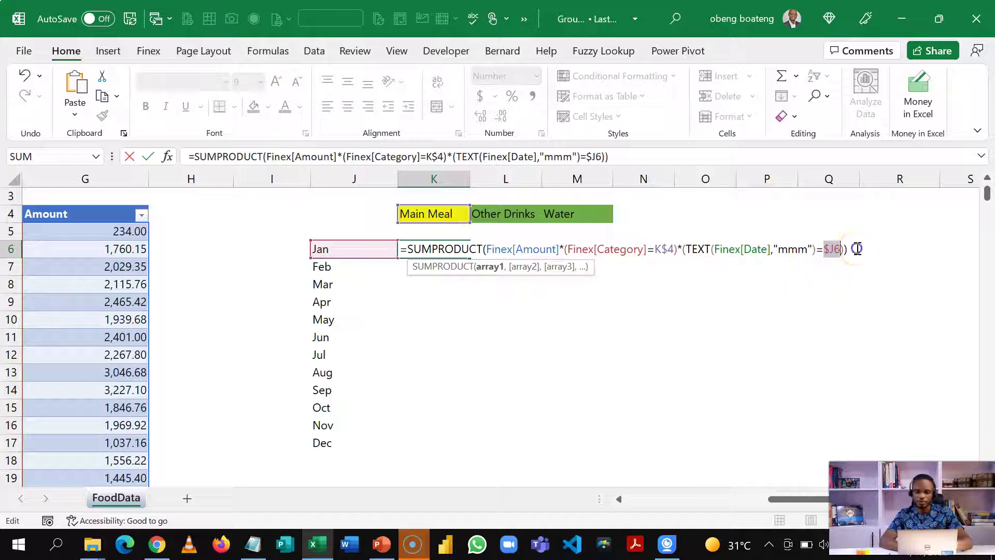
key(ctrl+Return)
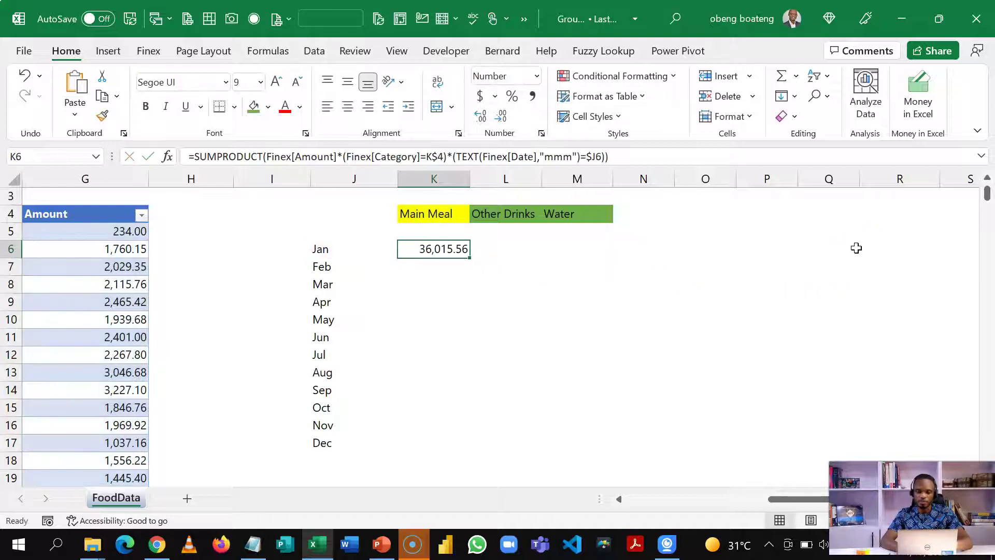
key(shift+Right)
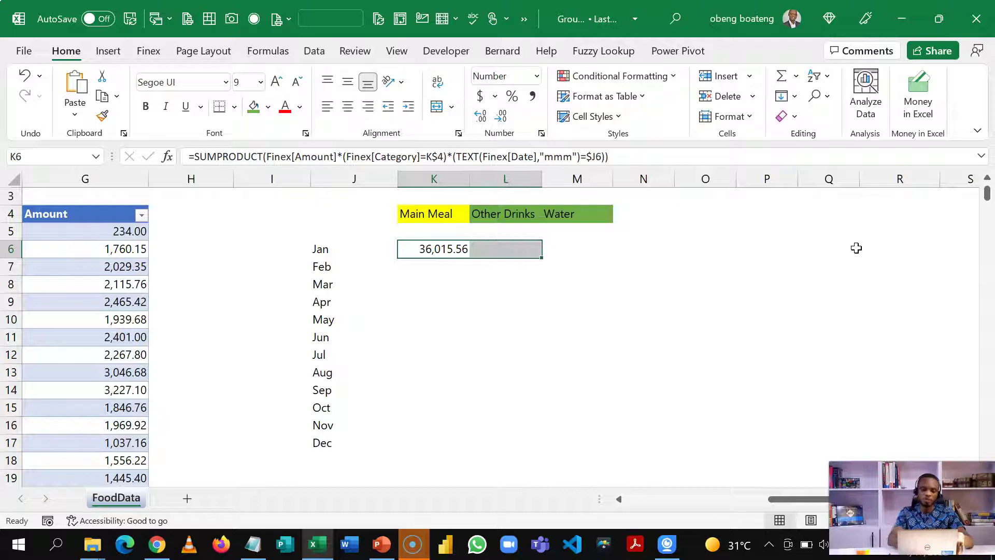
key(ctrl+r)
- Widen L6's category criterion to L$4:M$4, giving 12,791.72 for Jan Other Drinks and Water
double_click(527, 248)
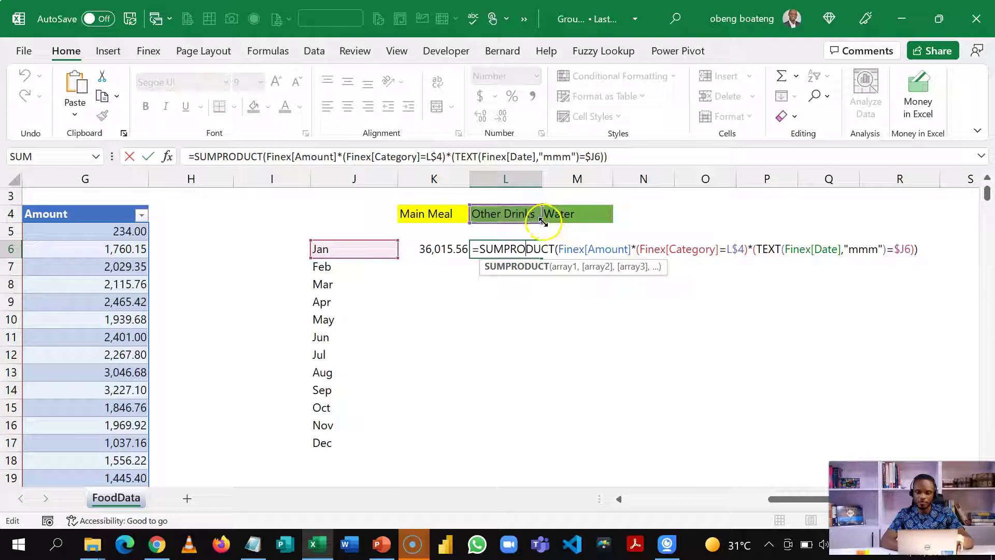
drag(548, 222, 586, 224)
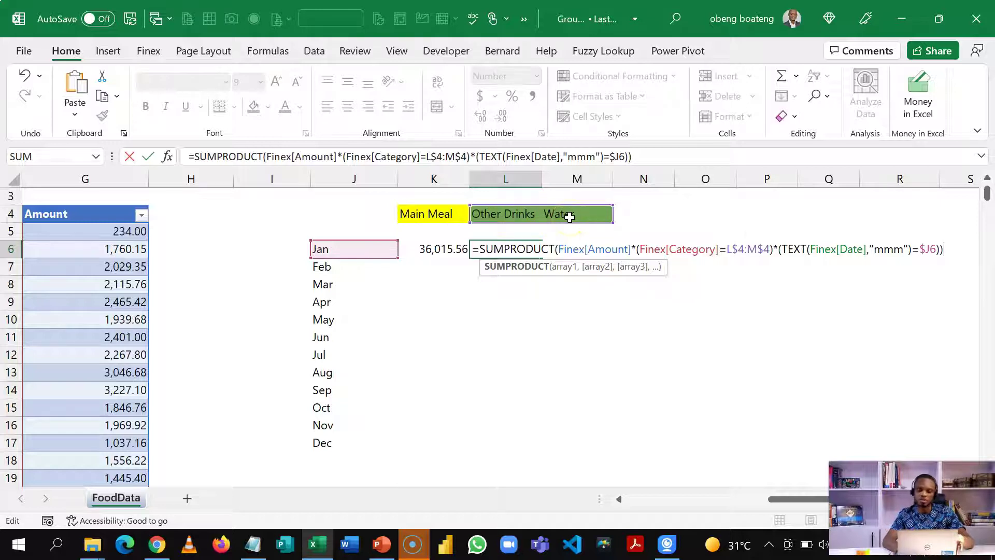
key(Return)
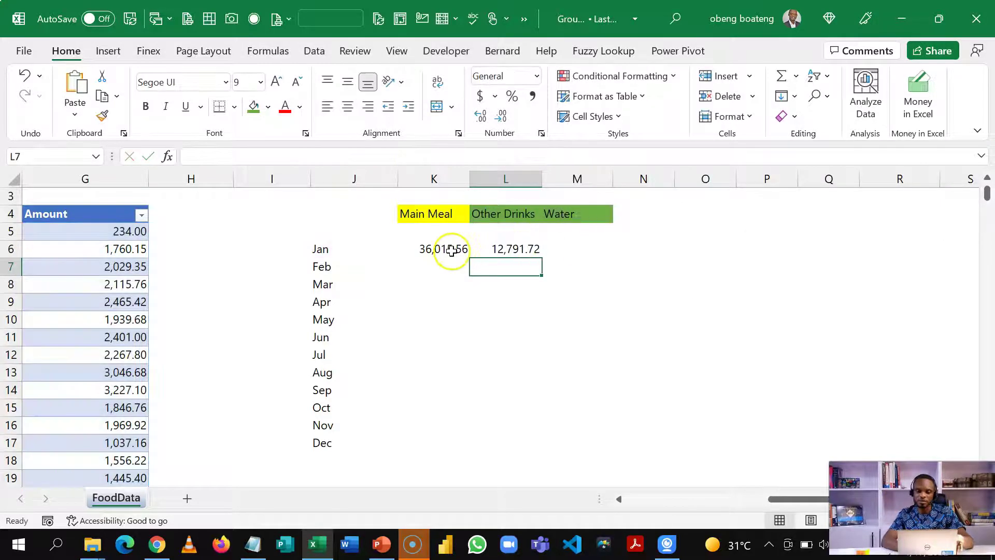
- Fill the K6:L6 formulas down to row 17, then AutoSum the Water column and the row 18 totals
drag(451, 250, 497, 249)
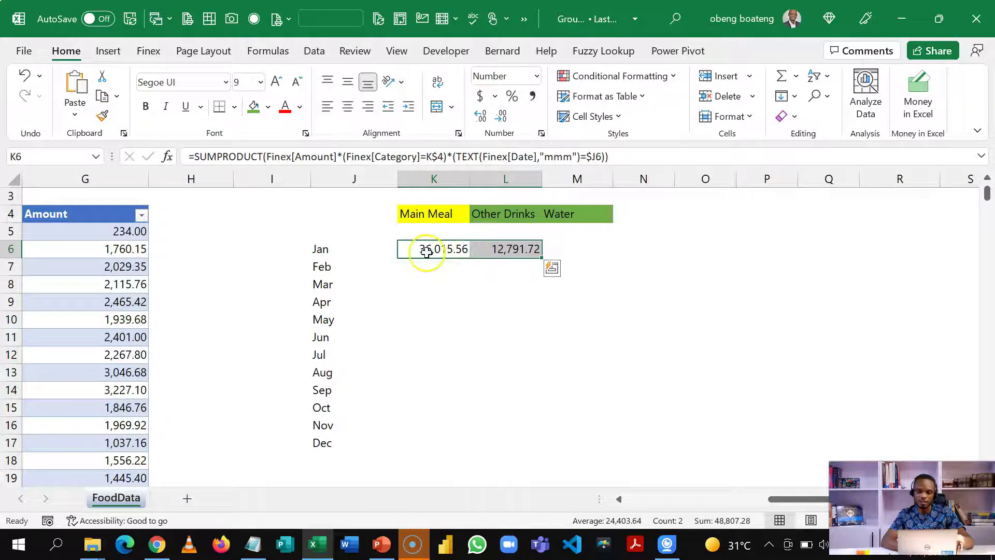
drag(543, 259, 538, 456)
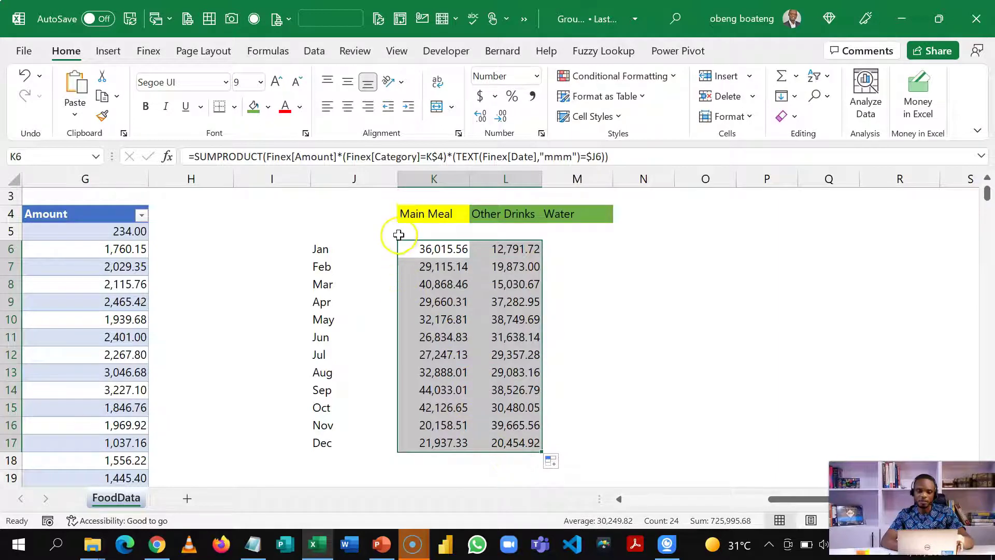
drag(425, 245, 548, 453)
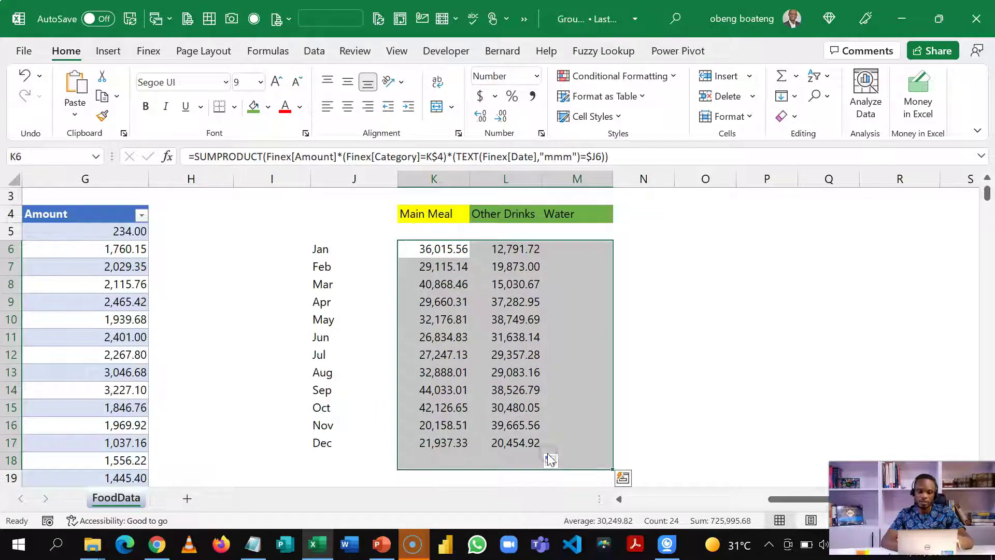
key(alt+equal)
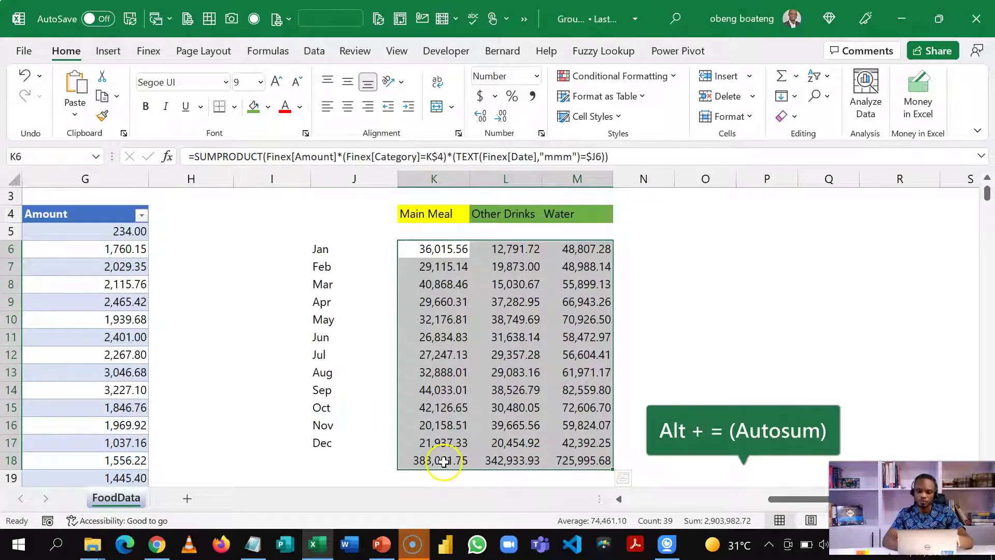
- Bold the row 18 totals and the Water column figures
drag(440, 460, 580, 248)
key(ctrl+b)
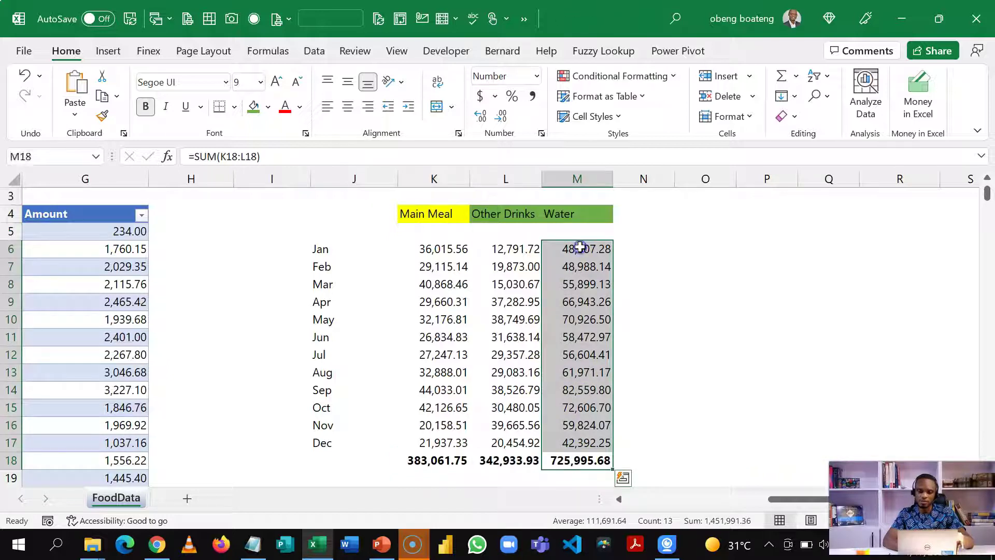
key(ctrl+b)
key(ctrl+b)
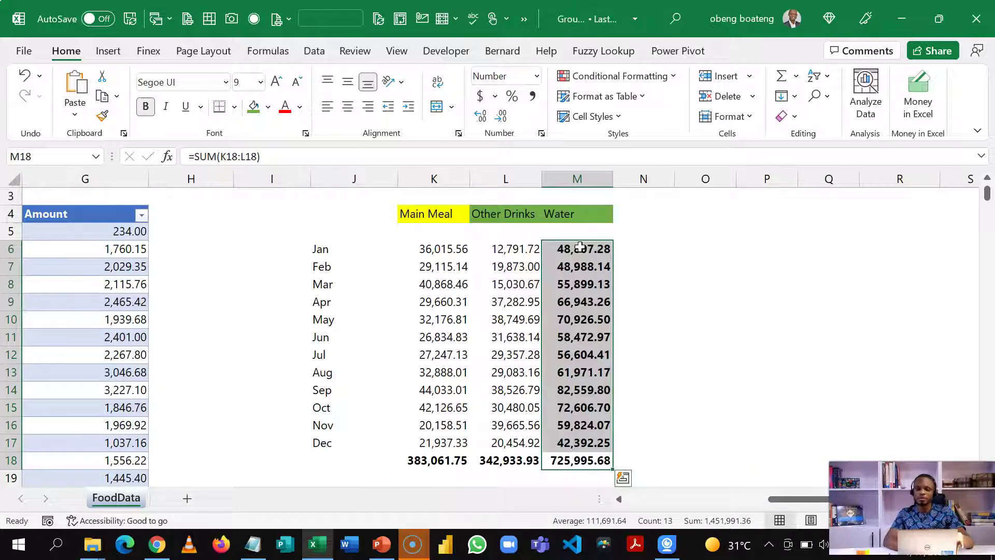
click(650, 261)
key(Left)
key(Left)
key(Left)
key(Left)
key(Left)
key(Left)
key(Left)
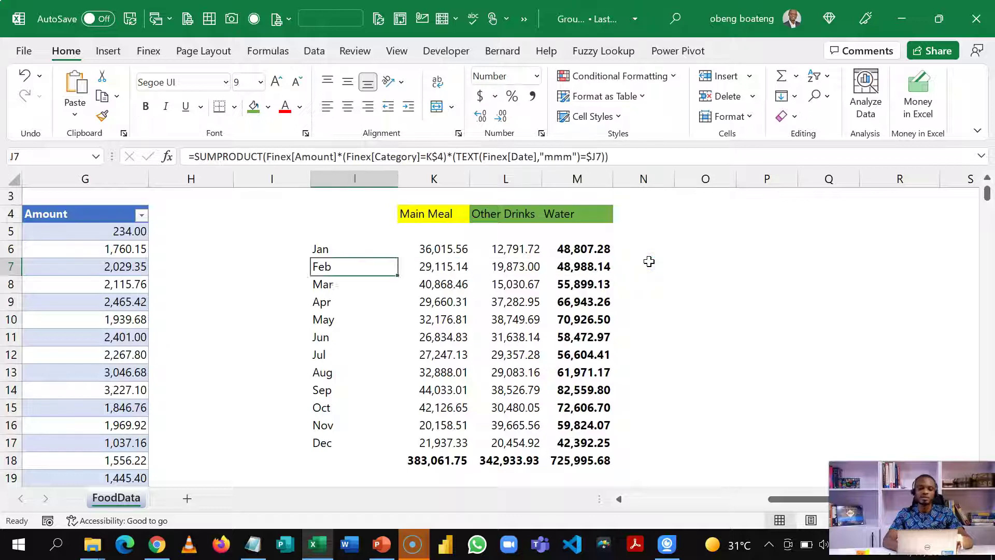
key(Right)
key(Right)
key(Right)
key(Right)
key(Right)
key(Right)
key(Right)
key(Right)
key(Right)
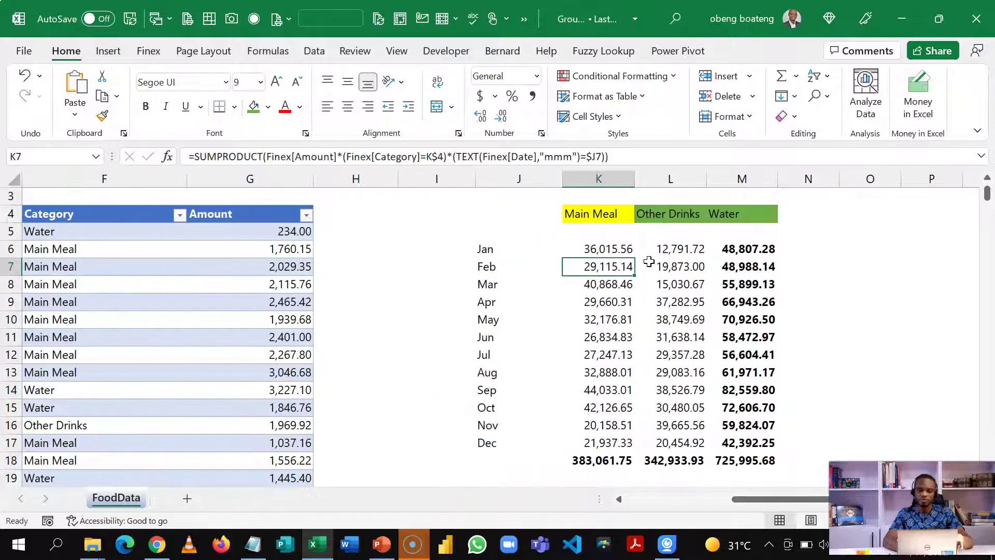
- Start a PivotTable from the Finex table range
key(Left)
key(Left)
key(Left)
key(Left)
key(Left)
key(Left)
key(Left)
key(Left)
key(Left)
key(Left)
key(Left)
key(Left)
key(Left)
key(Left)
key(Left)
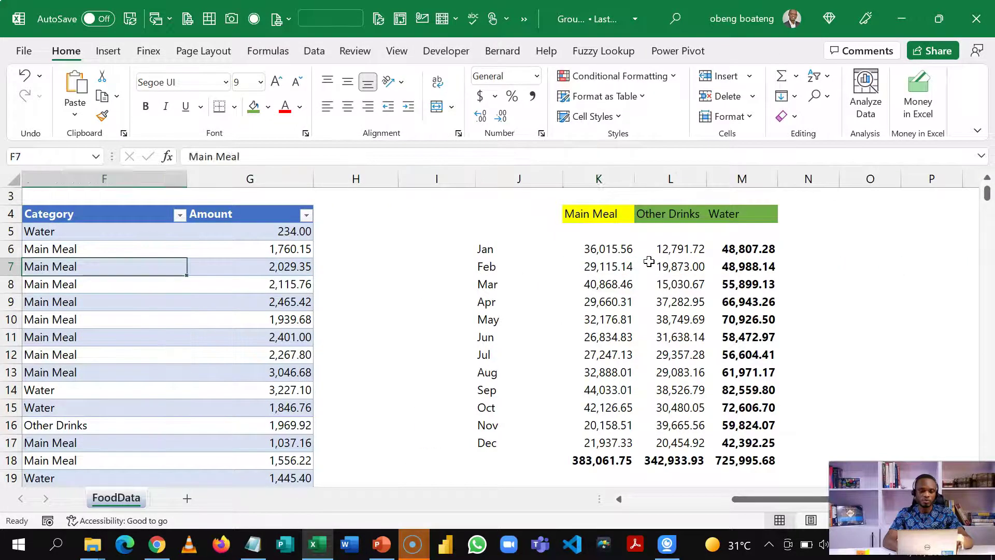
click(423, 267)
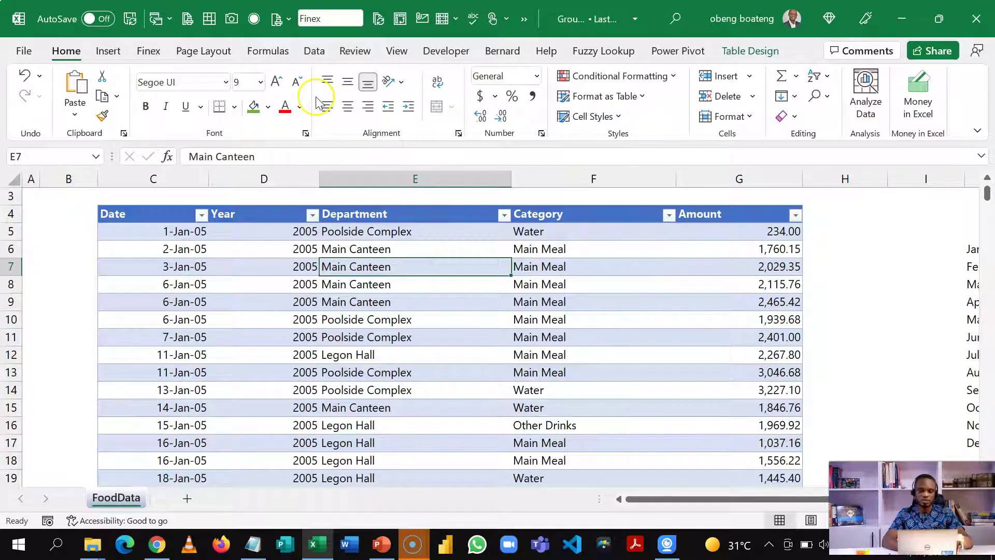
click(109, 52)
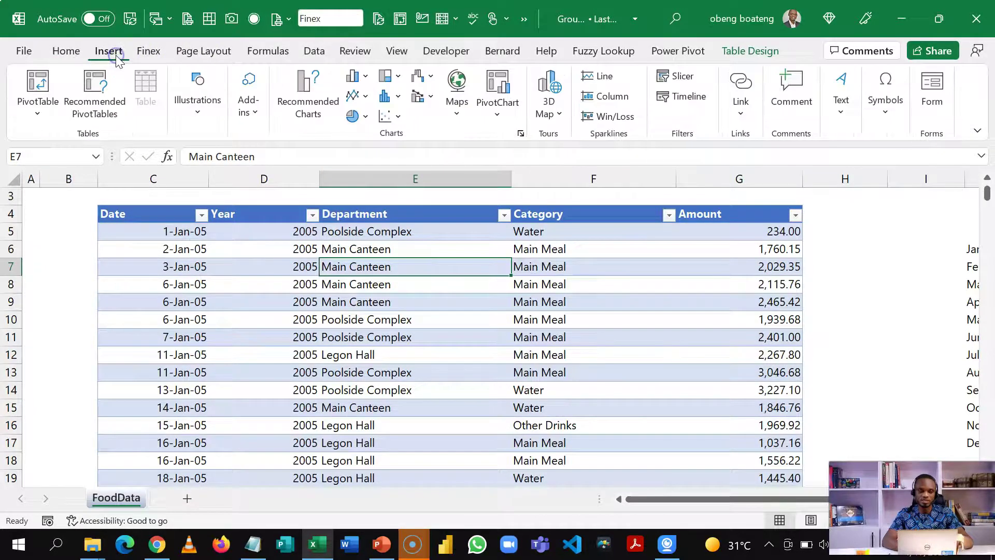
click(38, 112)
click(57, 139)
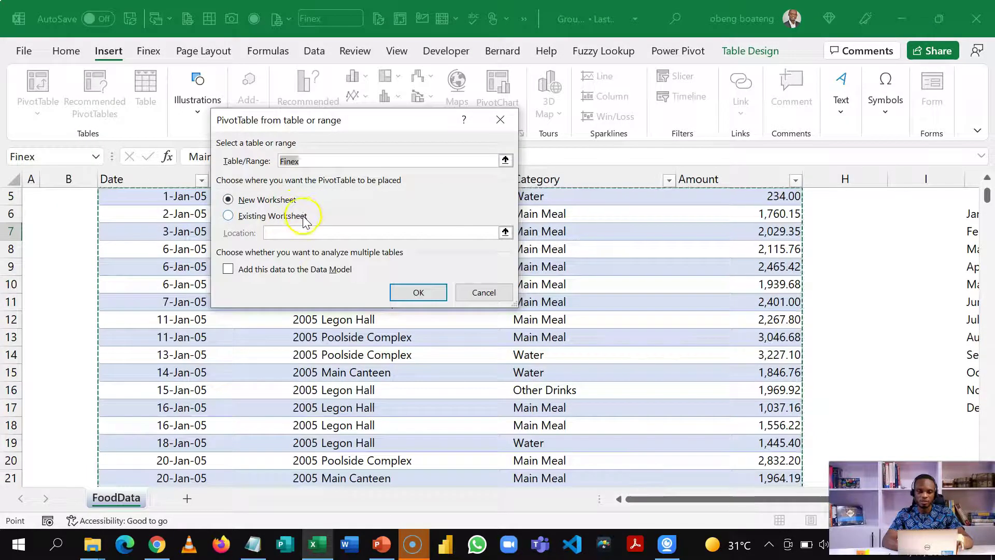
- Place the PivotTable on the existing worksheet at $O$6 and create it
click(302, 216)
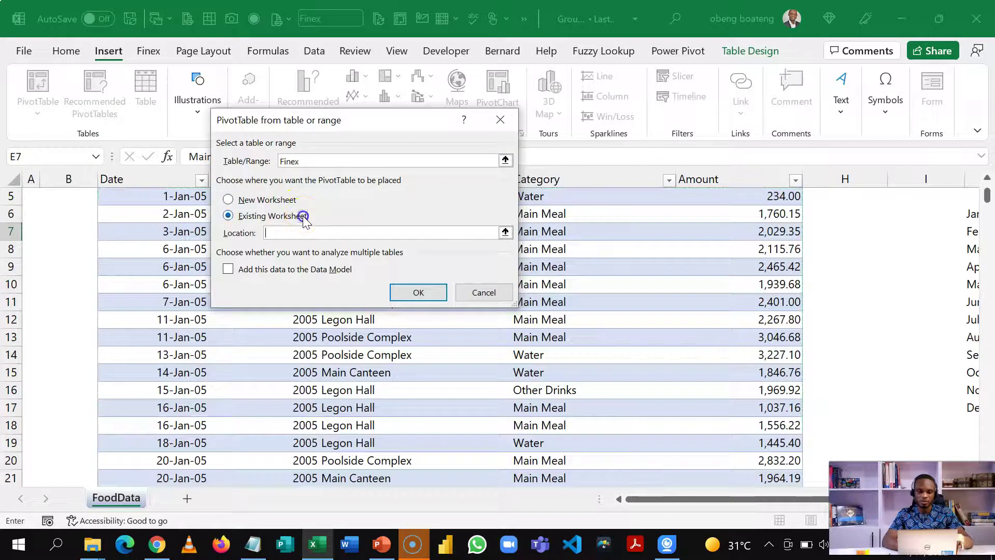
click(503, 233)
click(755, 212)
key(Right)
key(Right)
key(Right)
key(Right)
key(Right)
key(Right)
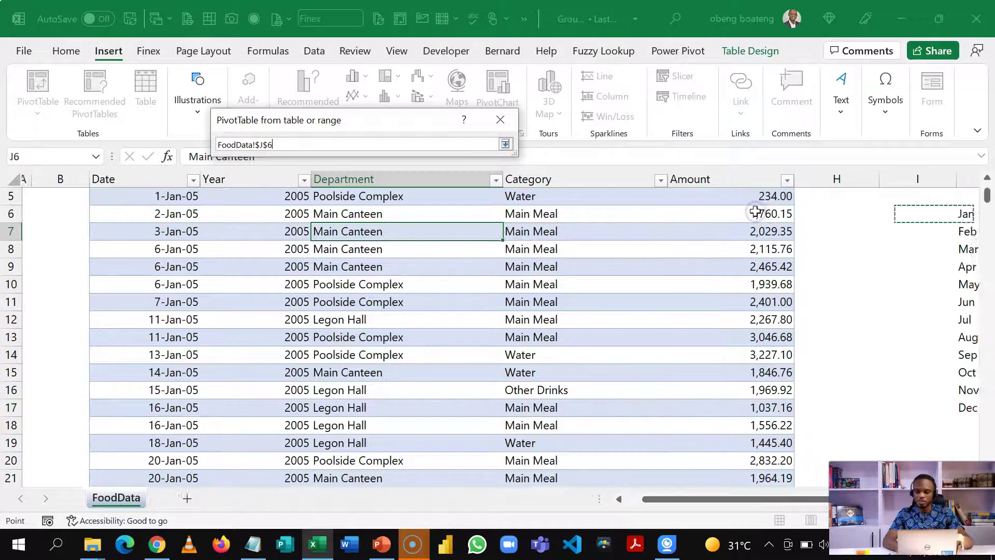
key(Right)
key(Right)
key(Right)
key(Right)
key(Right)
key(Up)
key(Up)
key(Up)
key(Up)
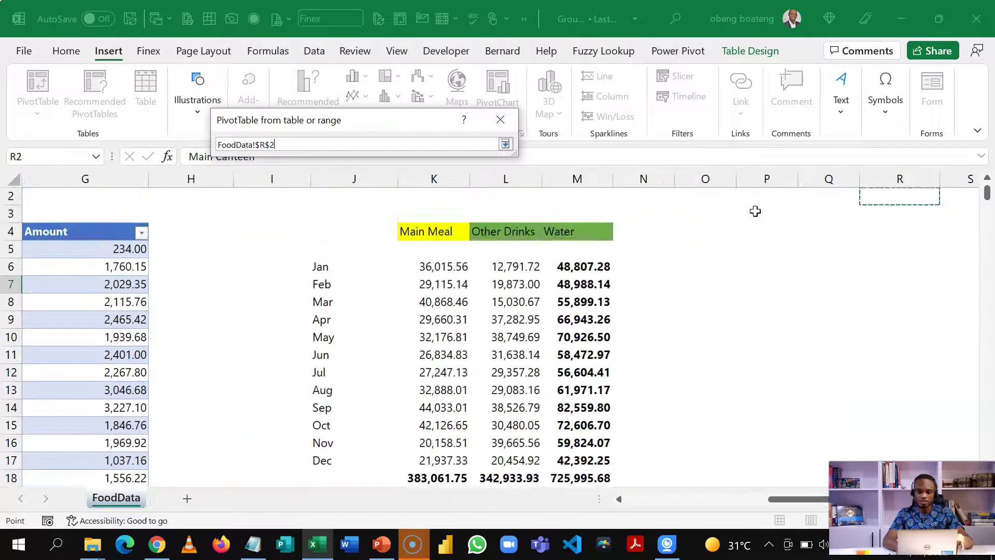
key(Down)
key(Down)
key(Down)
key(Down)
key(Left)
key(Left)
key(Left)
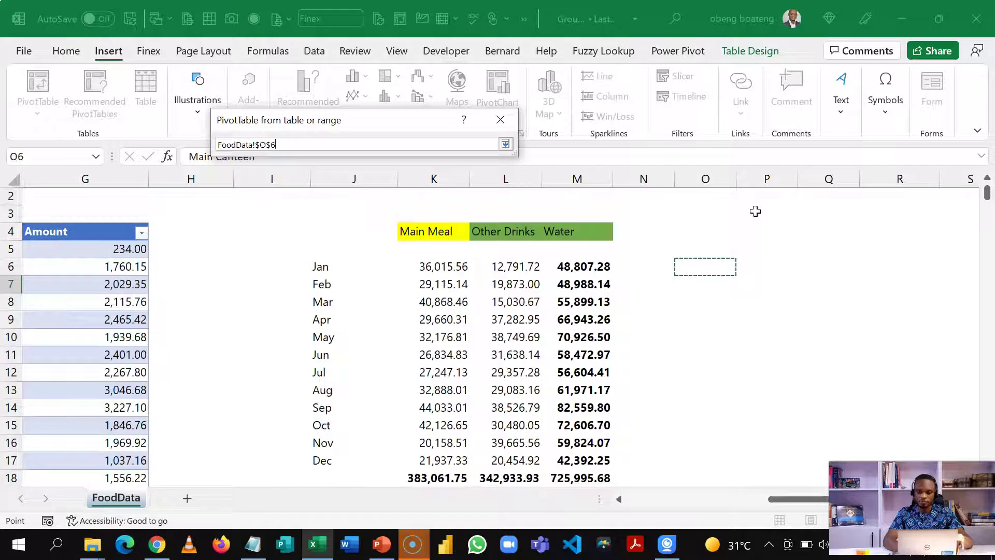
key(Return)
click(424, 297)
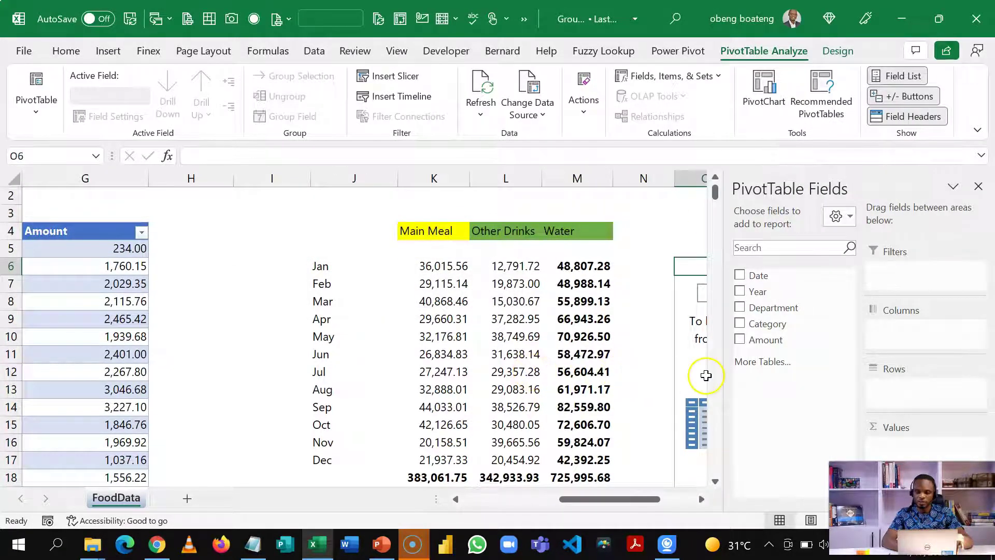
- Add Amount as summed values and put Date into the PivotTable rows
click(740, 340)
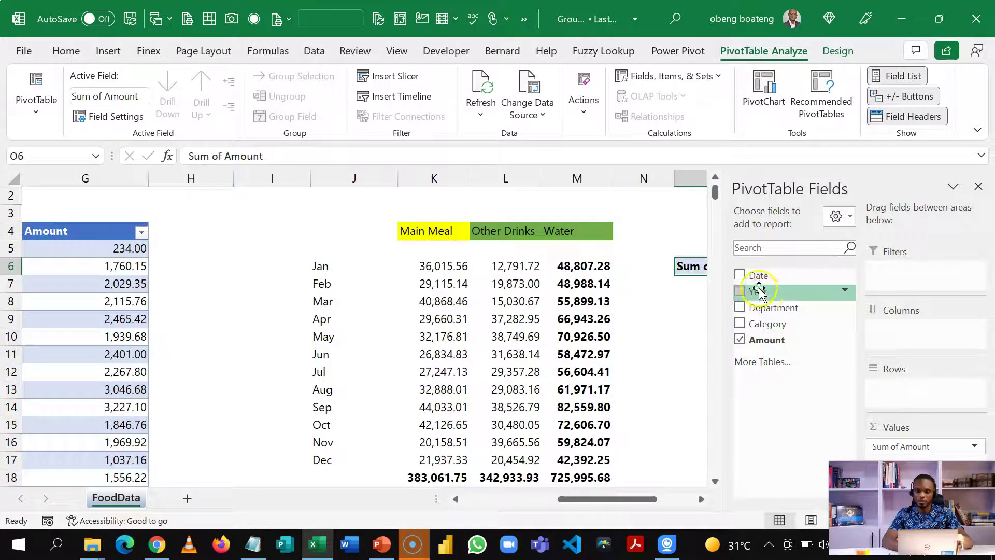
drag(757, 283, 884, 389)
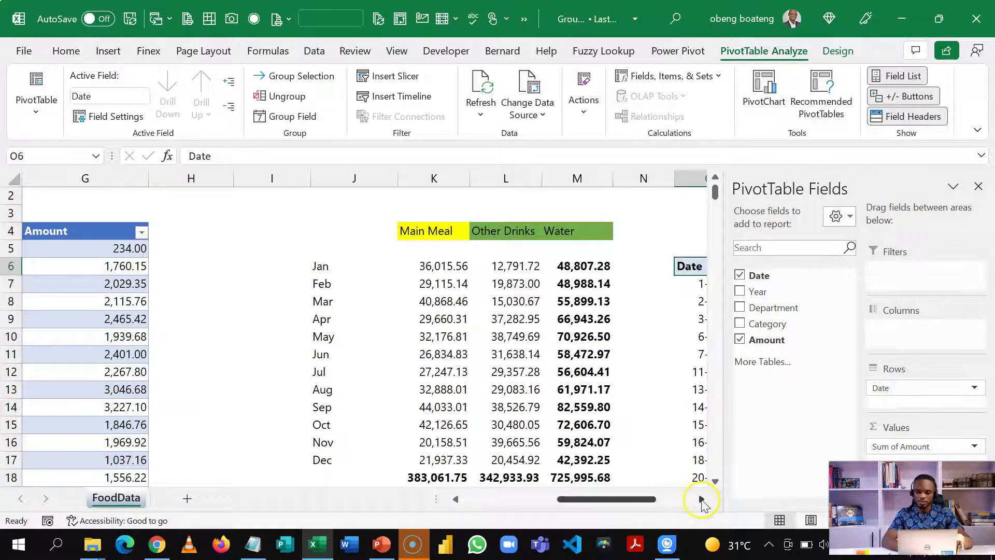
click(702, 499)
click(702, 499)
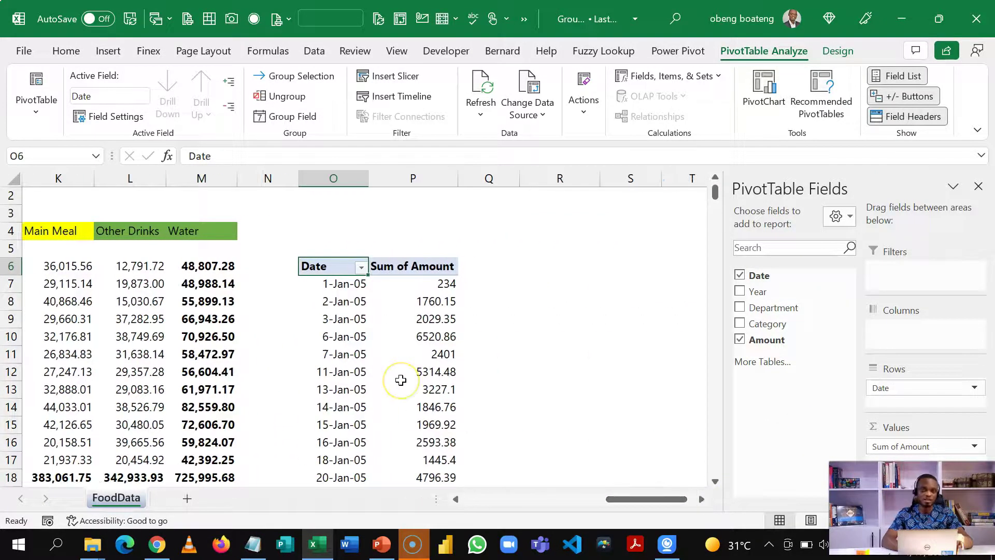
- Group the PivotTable dates by Months, listing Jan through Dec
click(327, 287)
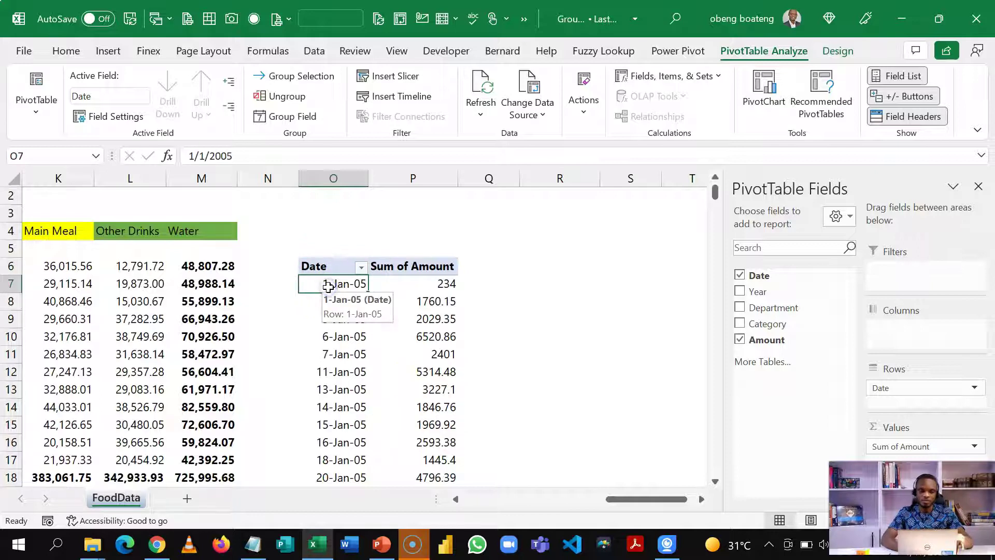
right_click(327, 286)
click(365, 377)
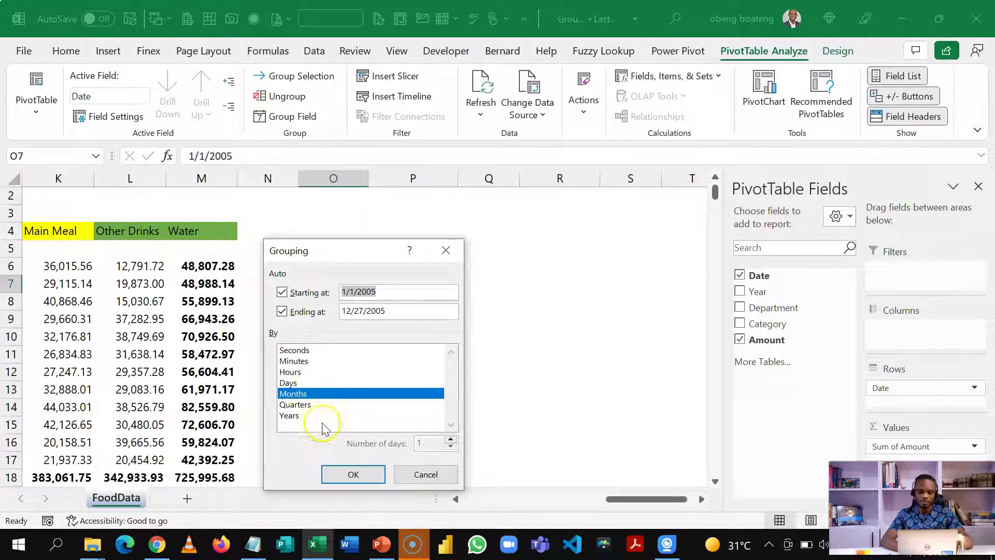
click(349, 473)
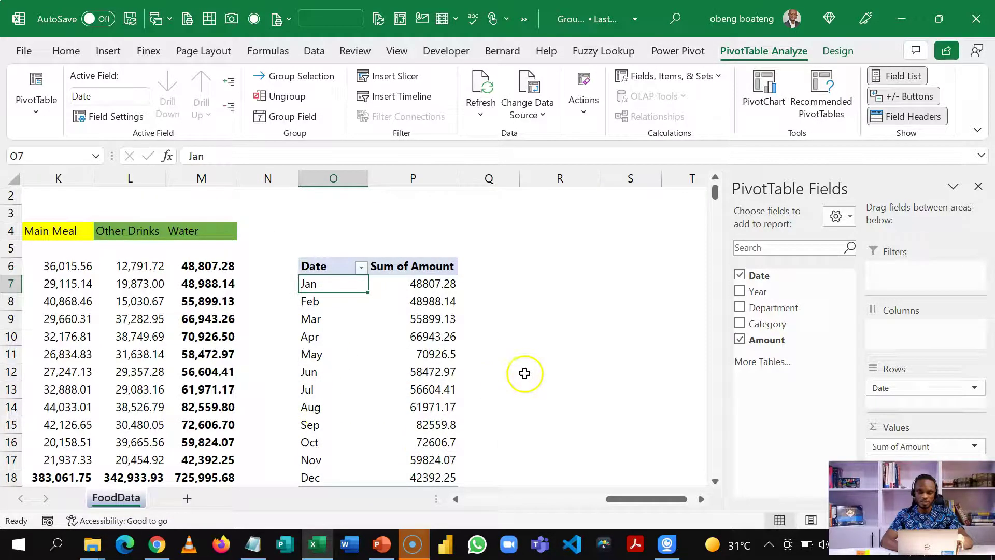
- Split the monthly sums by Category into Main Meal, Other Drinks and Water columns
click(714, 482)
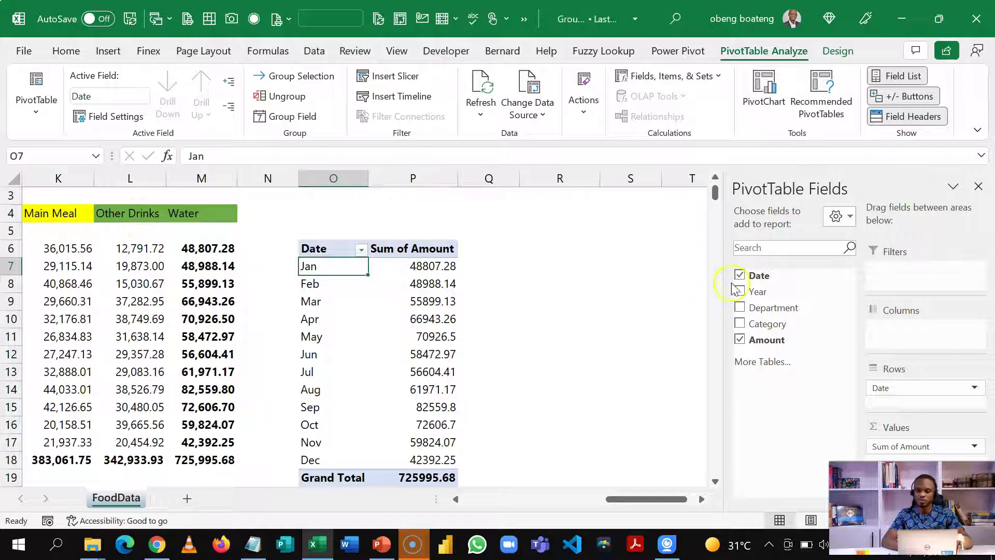
drag(764, 326, 892, 342)
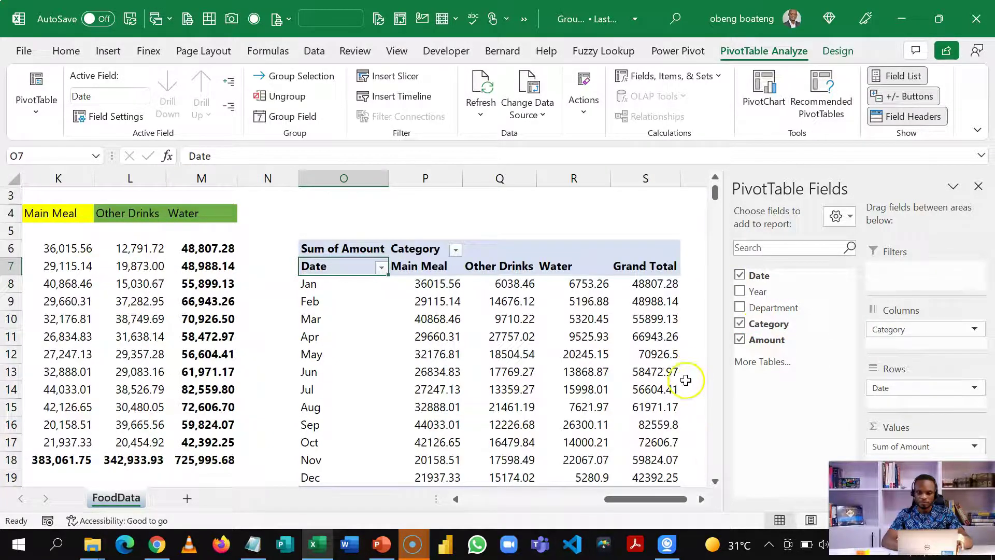
click(715, 481)
click(715, 481)
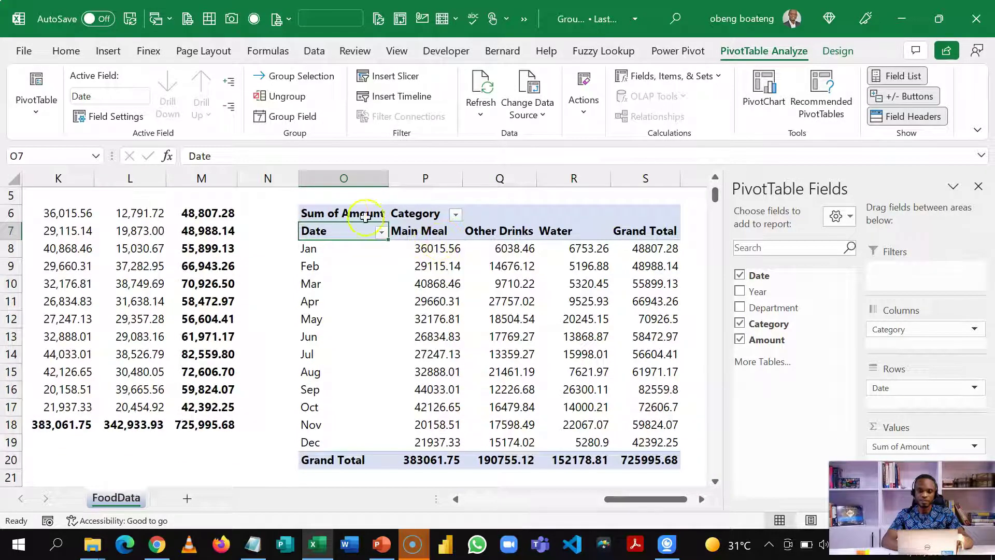
- Cut the whole PivotTable and paste it one row higher at O4, level with the grid
drag(341, 214, 641, 456)
key(ctrl+x)
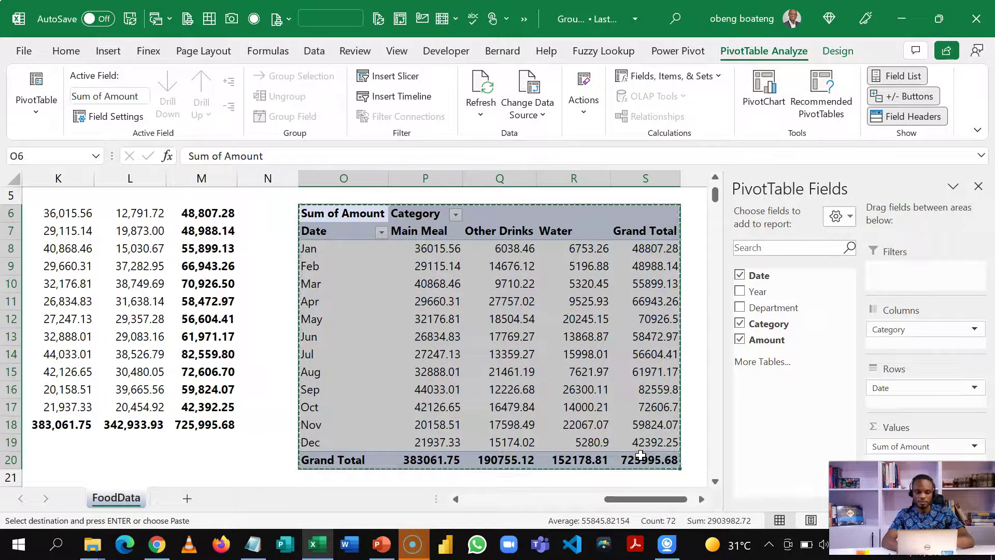
key(Up)
key(Return)
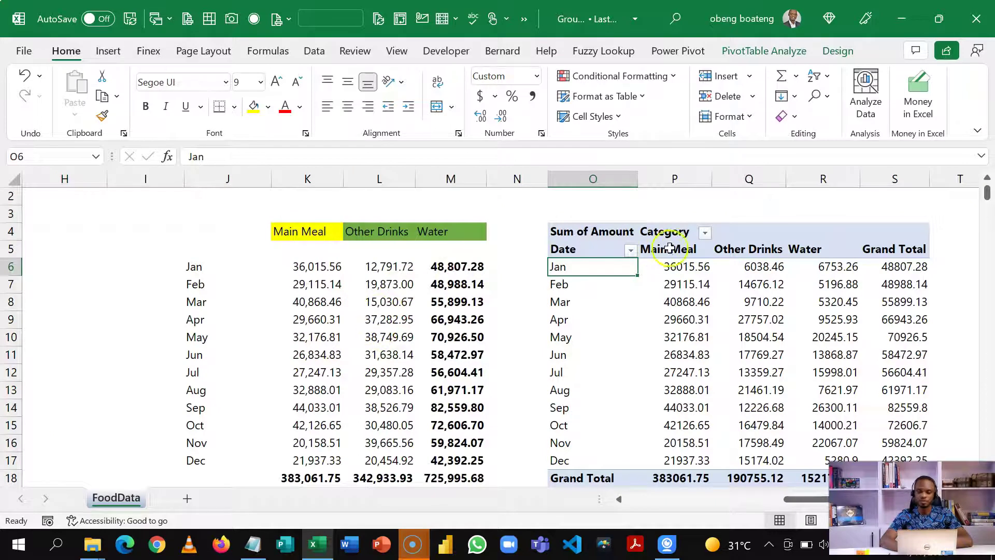
- Group the Other Drinks and Water column headers into Group1
click(823, 249)
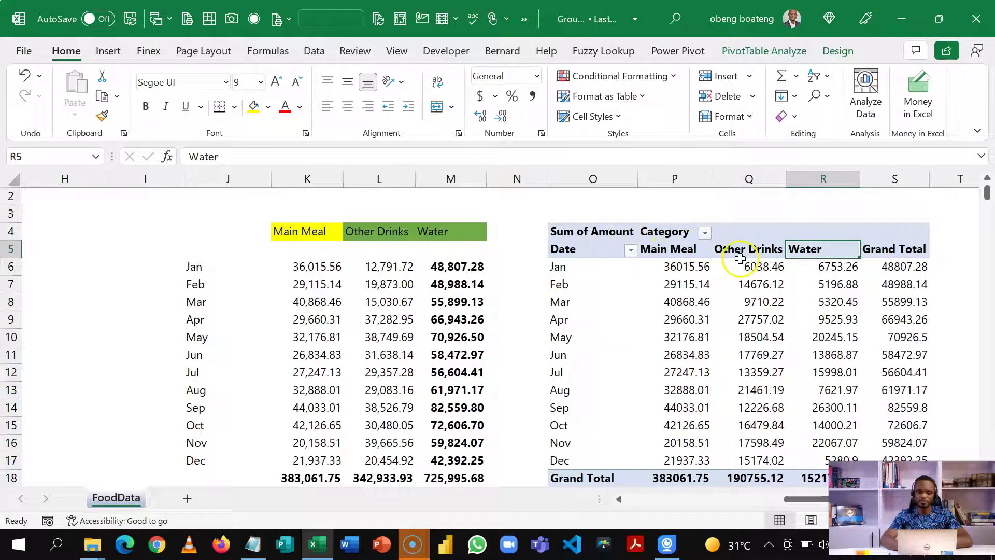
drag(740, 251, 810, 251)
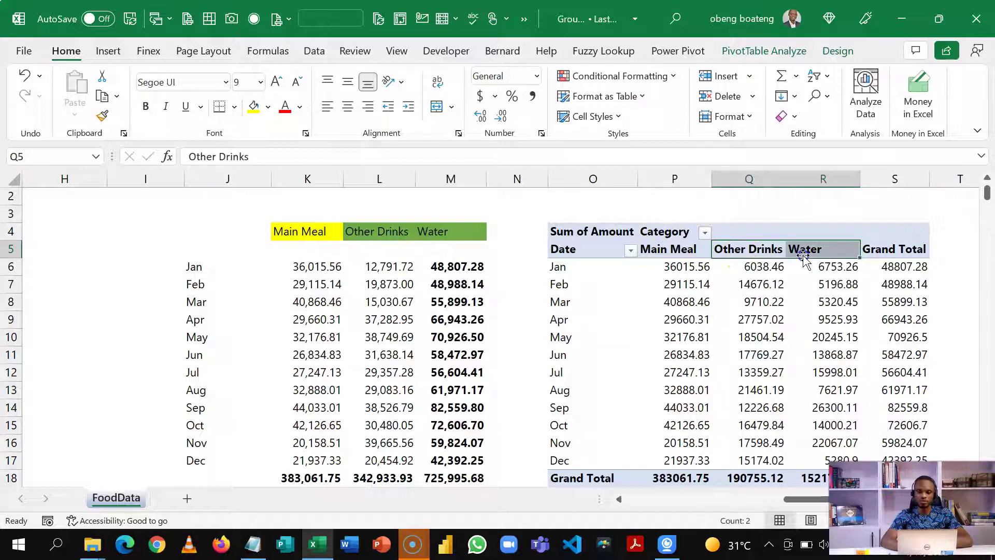
click(756, 58)
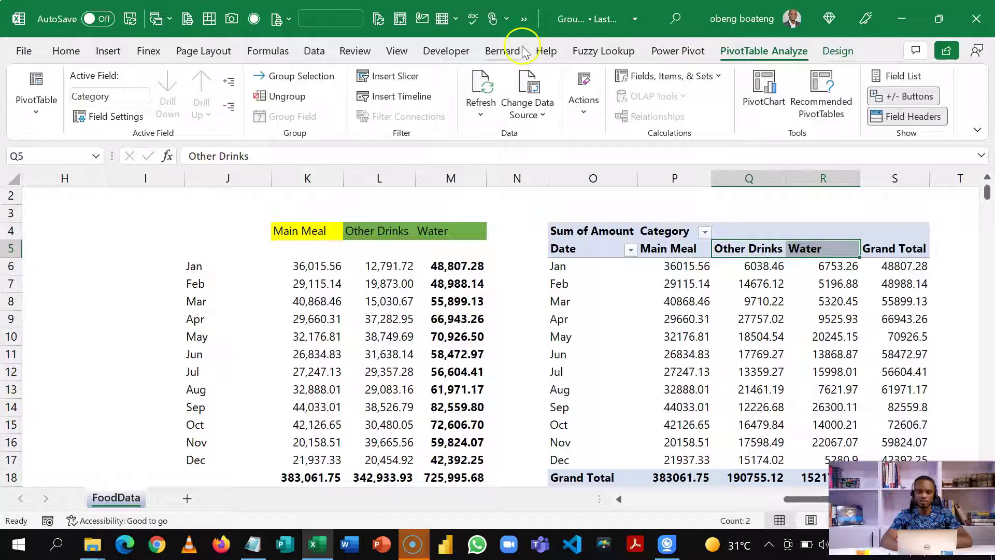
click(310, 80)
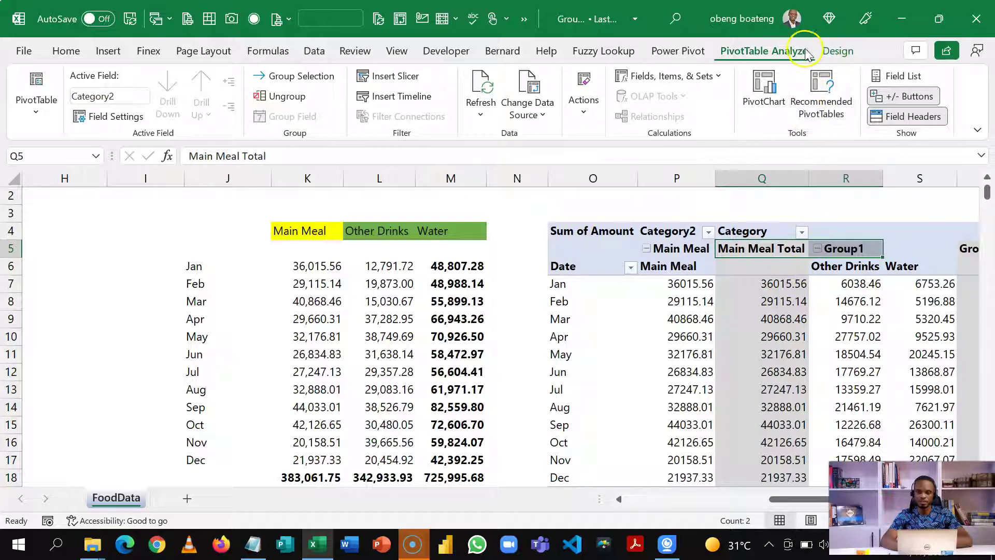
- Set the PivotTable design to Do Not Show Subtotals, removing the Main Meal Total column
click(826, 56)
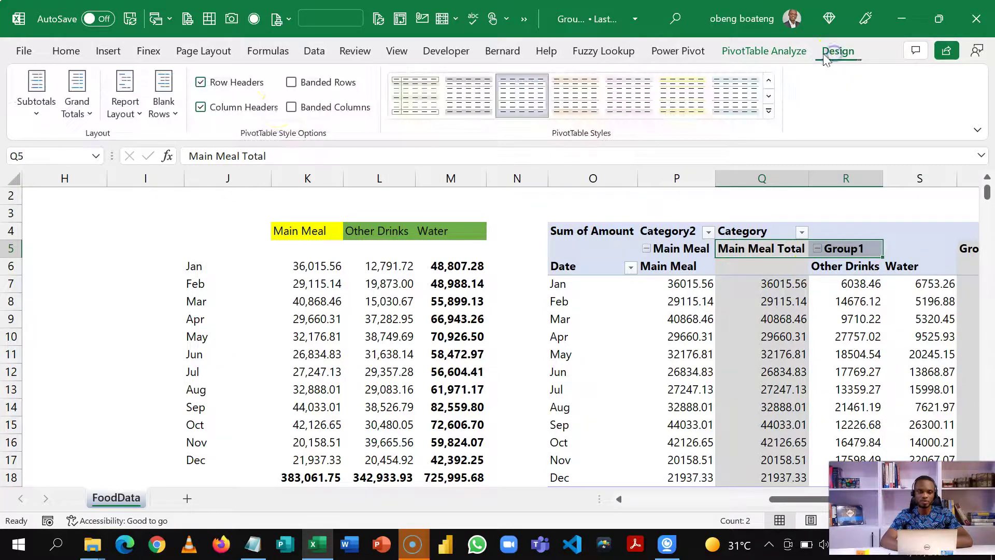
click(38, 103)
click(71, 149)
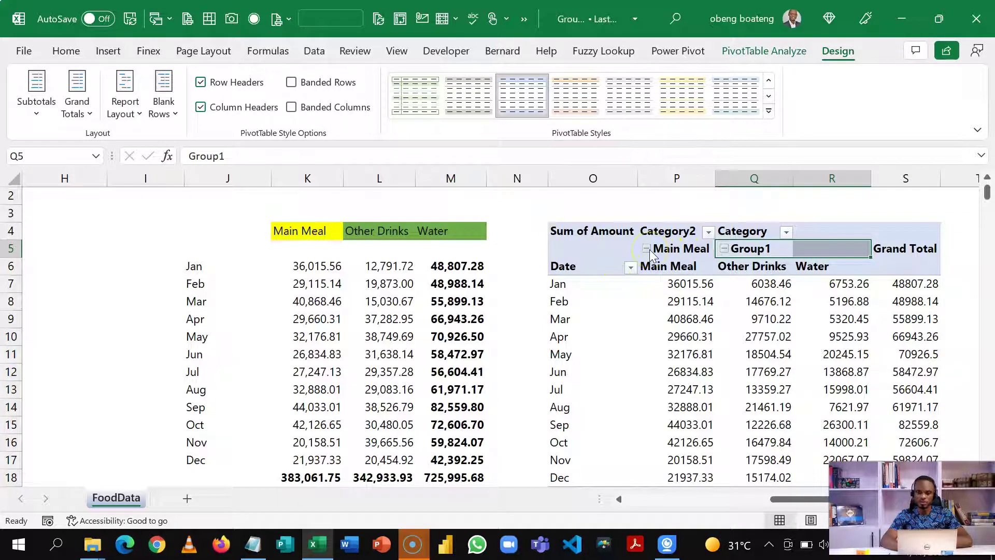
- Collapse the Group1 and Main Meal columns in the PivotTable
click(724, 249)
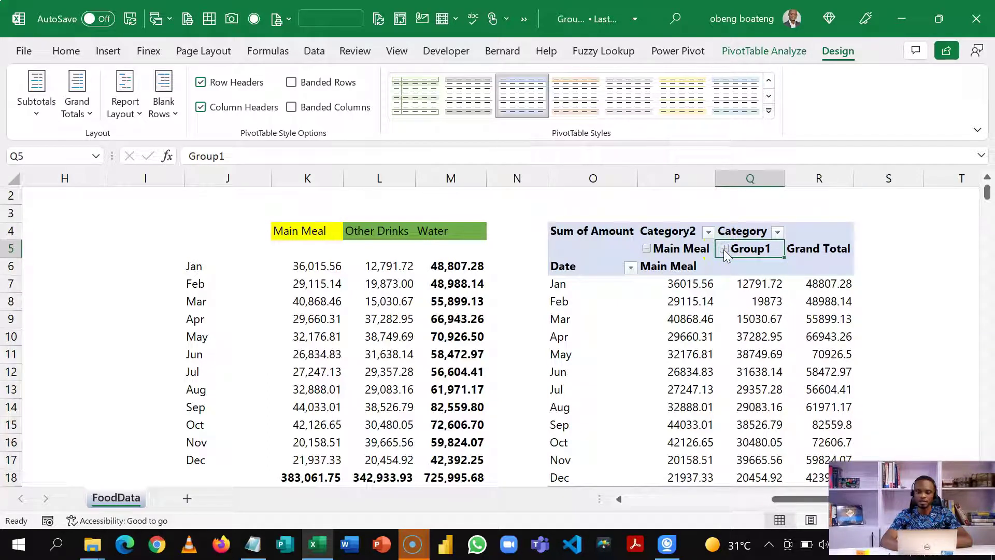
click(648, 248)
click(648, 249)
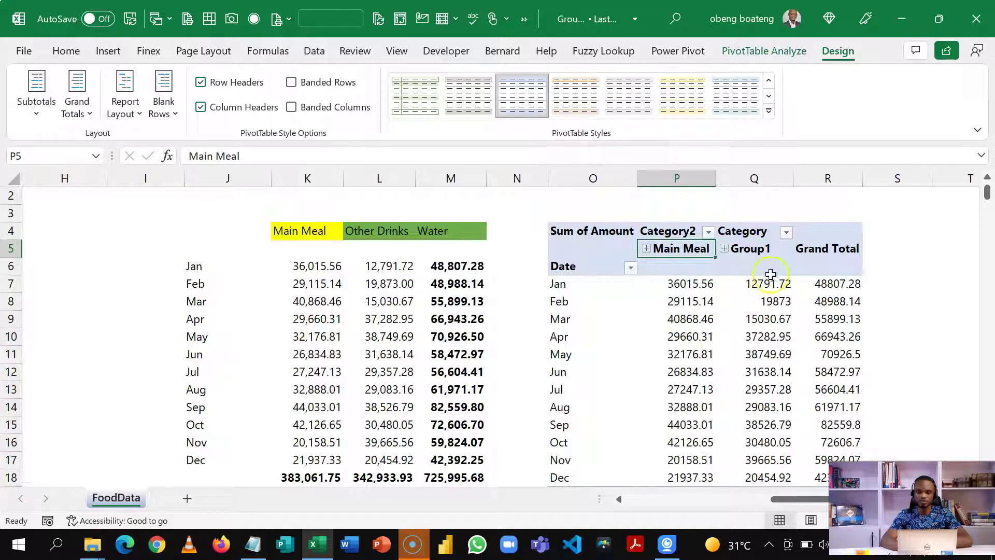
click(747, 252)
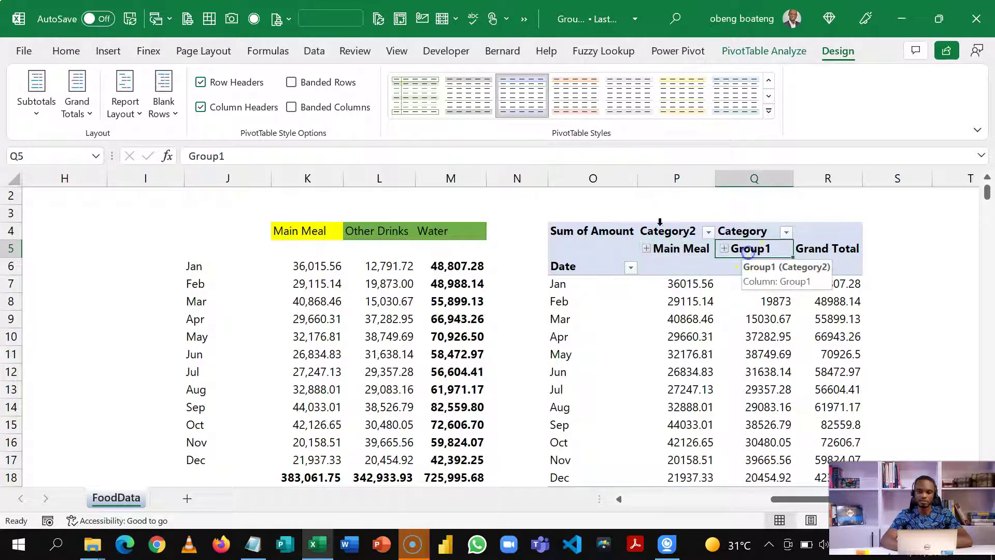
- Rename the pivot group Group1 to Drinks
click(283, 155)
key(BackSpace)
key(BackSpace)
key(BackSpace)
key(BackSpace)
key(BackSpace)
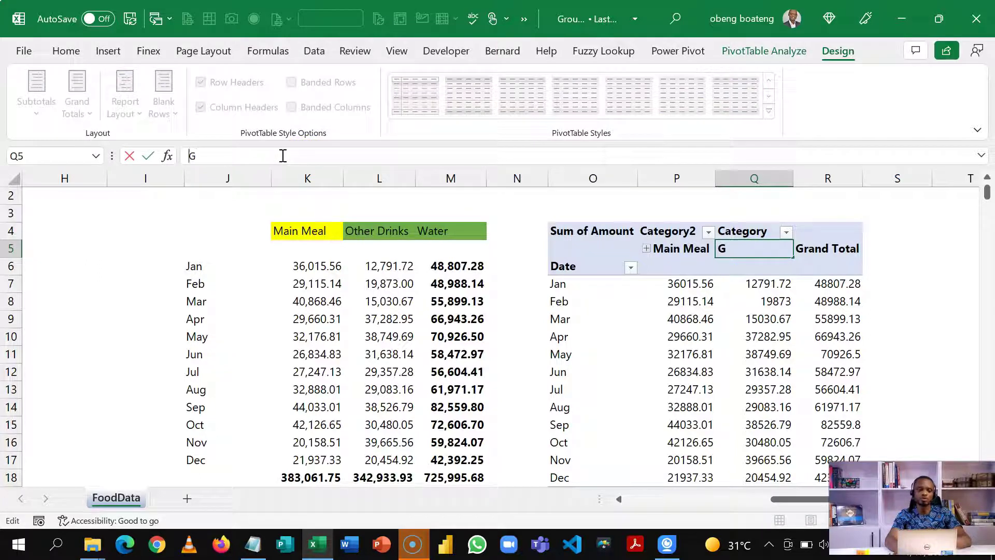
text(Drinks)
key(Return)
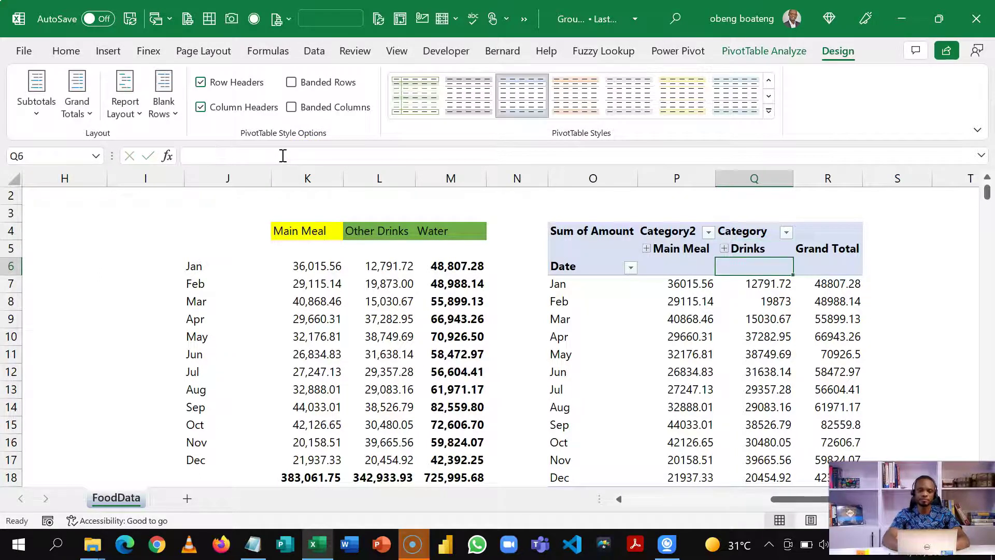
- Enter the headers Main Meal, Drinks and Total in K5:M5
drag(380, 249, 307, 249)
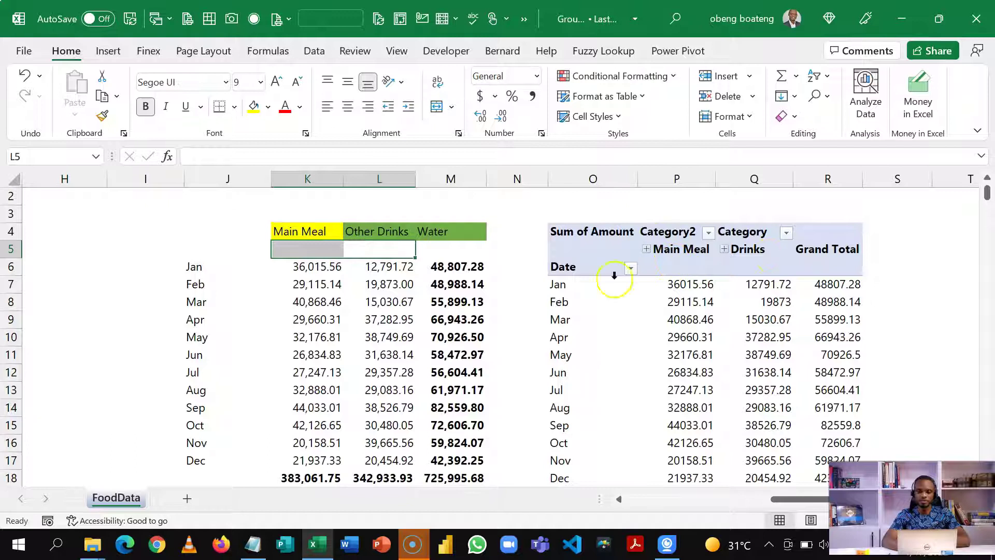
click(325, 252)
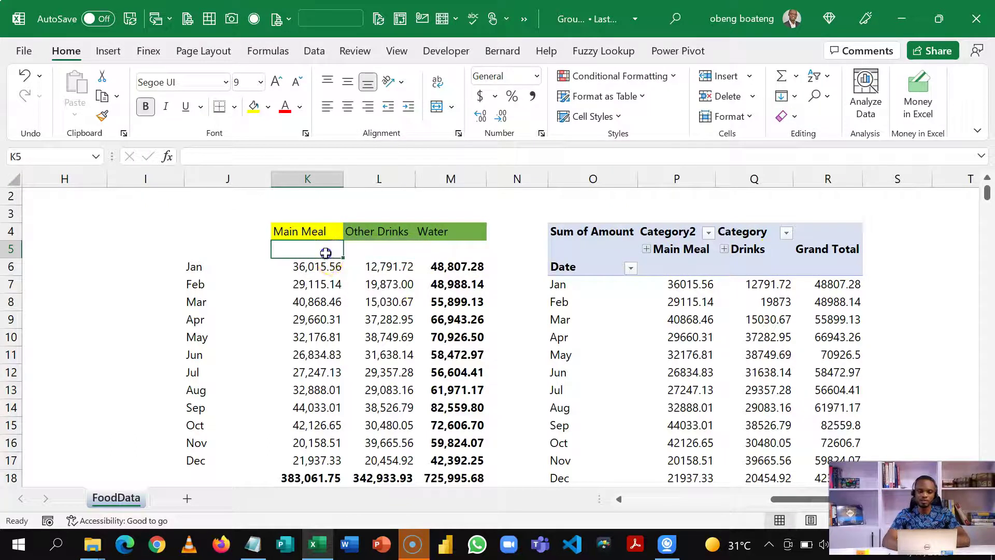
text(Main Meal)
key(Tab)
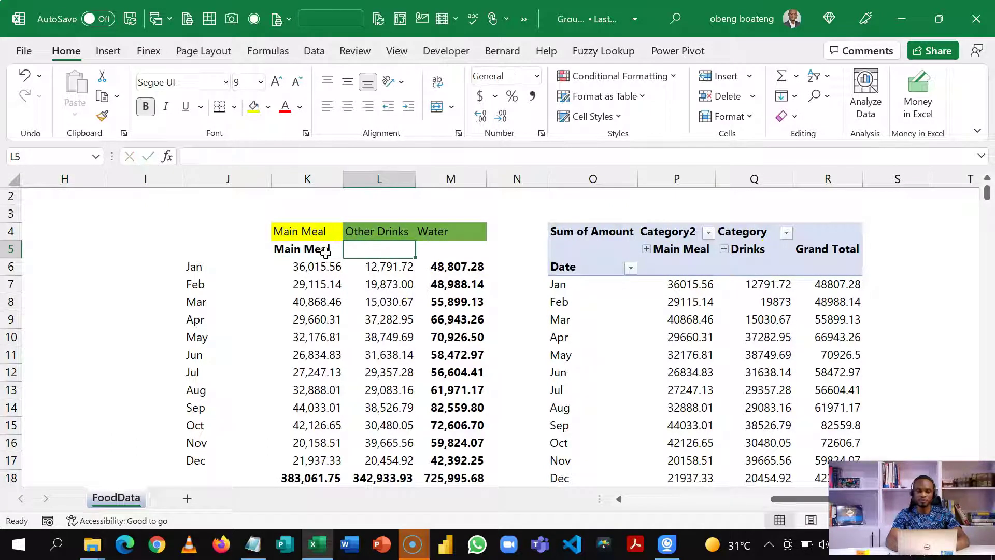
text(Drinks)
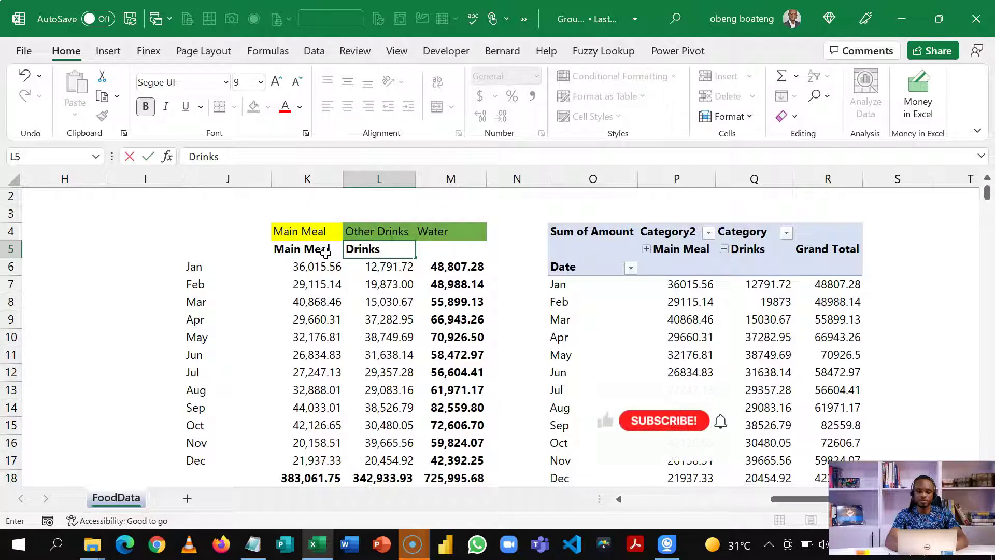
key(Tab)
text(Total)
key(Return)
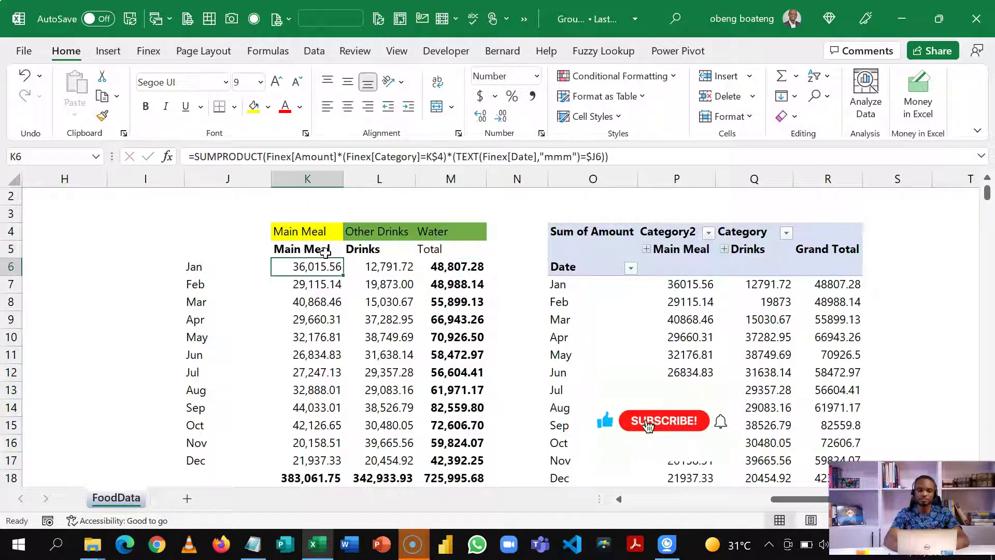
- Make the Total header bold with Ctrl+B
click(325, 252)
key(Right)
key(Right)
key(Right)
key(Left)
key(ctrl+b)
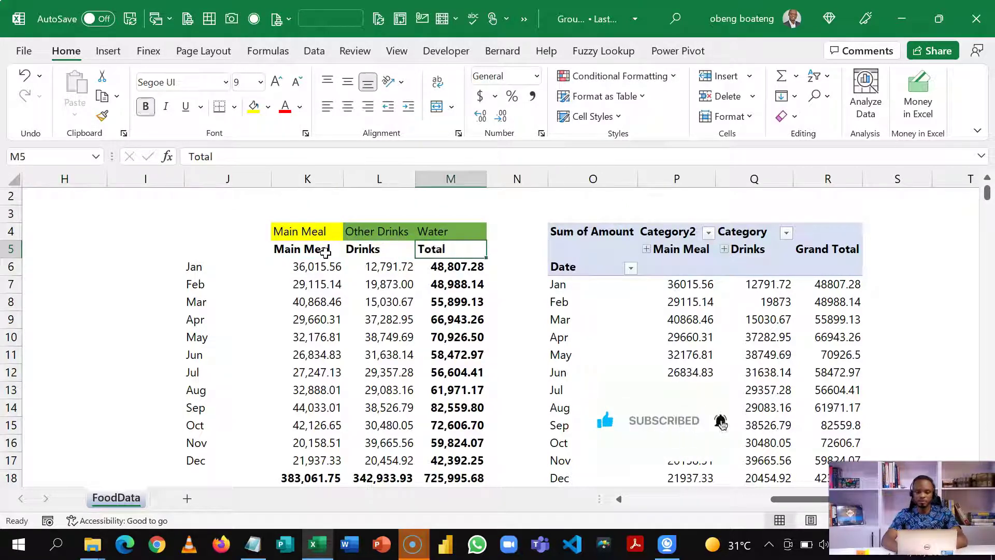
key(Left)
key(Down)
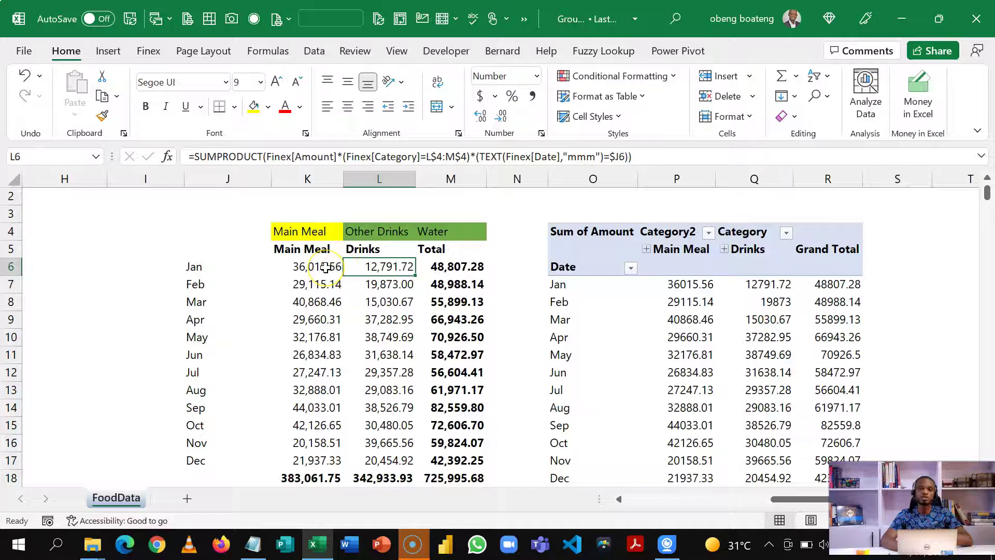
double_click(325, 267)
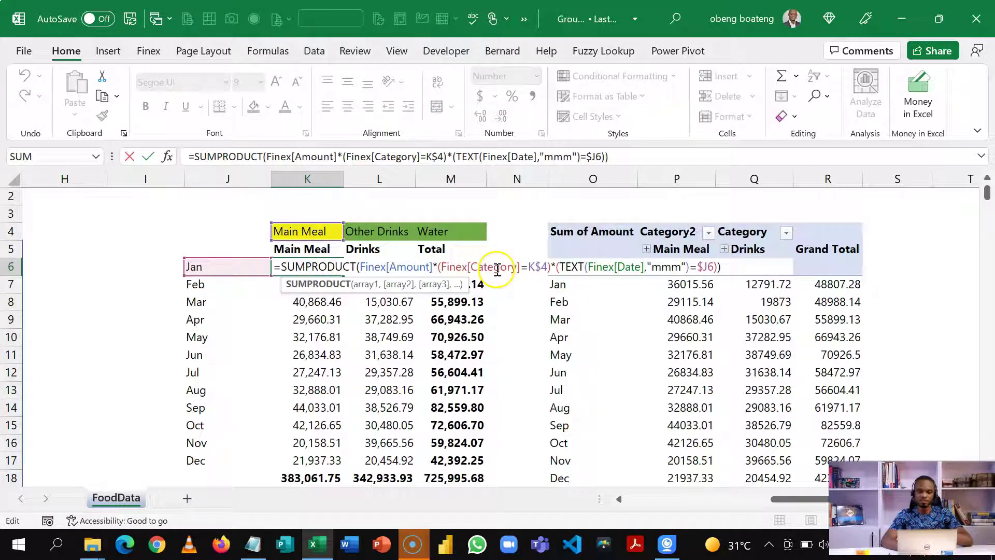
key(Escape)
double_click(399, 267)
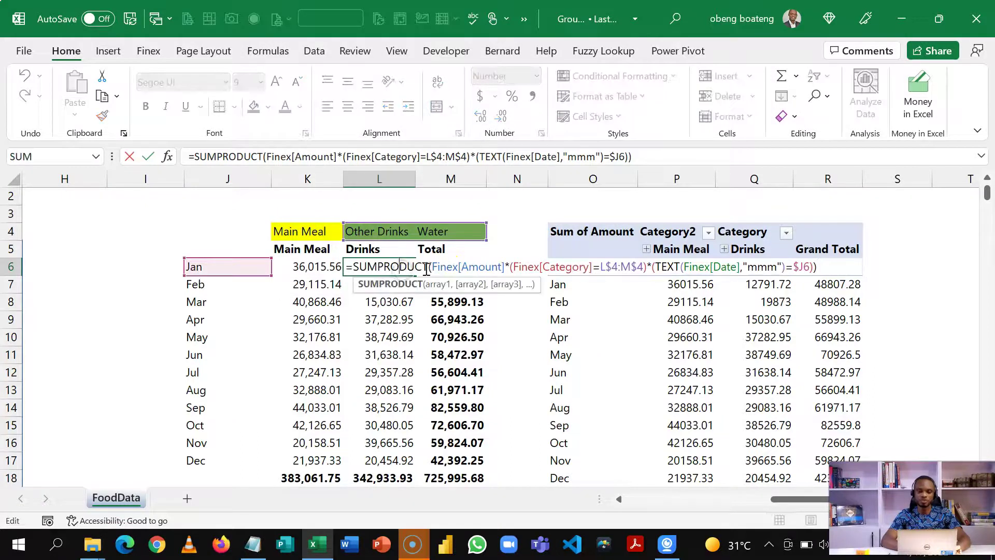
click(643, 266)
drag(645, 266, 604, 266)
key(Escape)
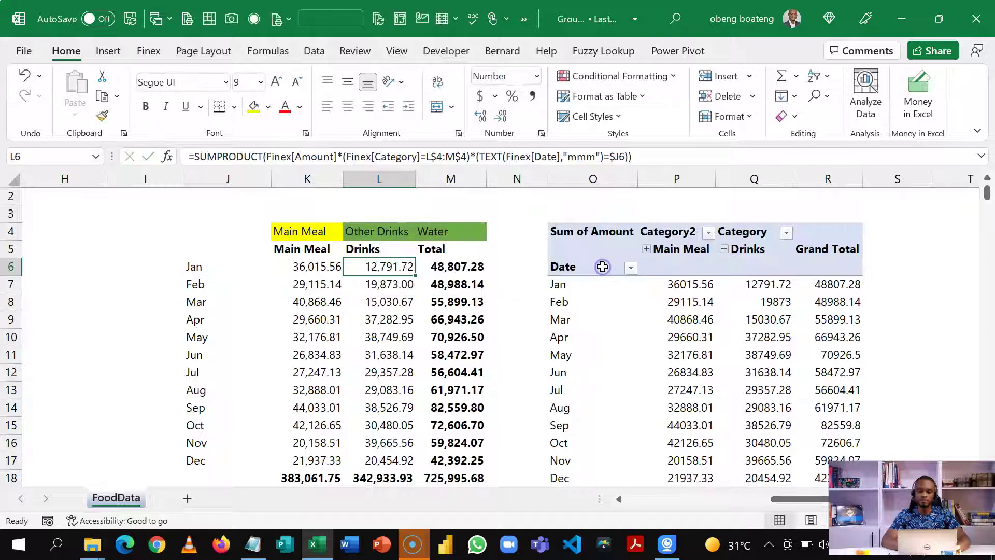
click(679, 284)
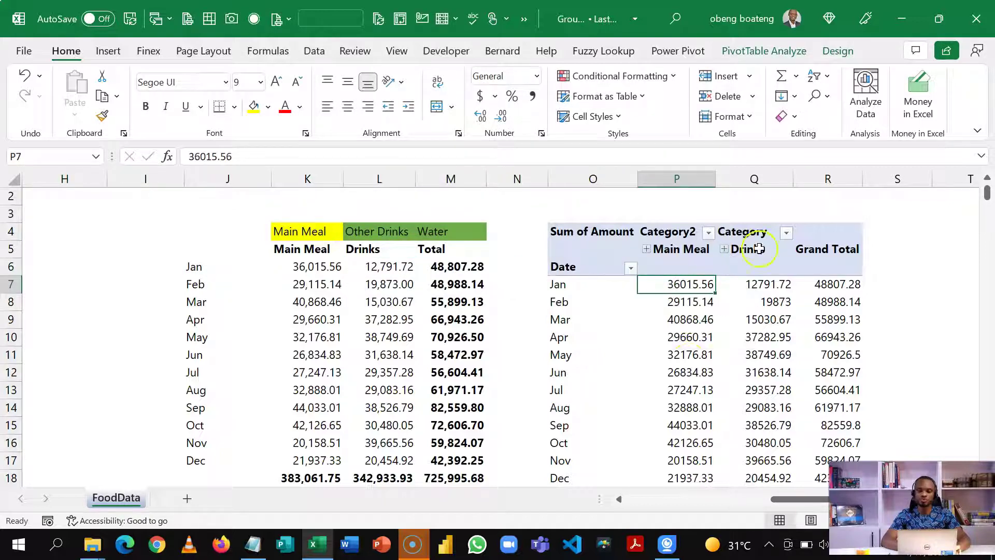
click(682, 250)
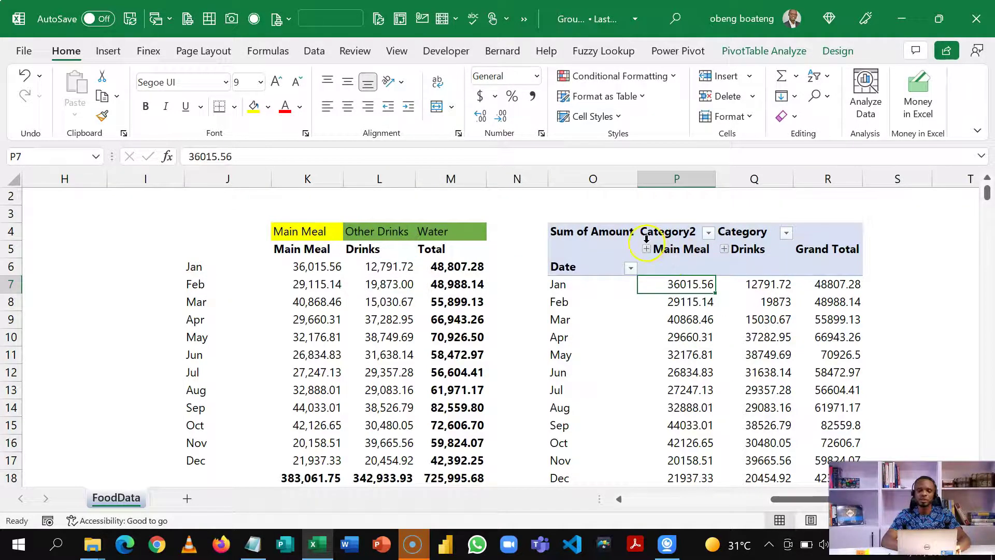